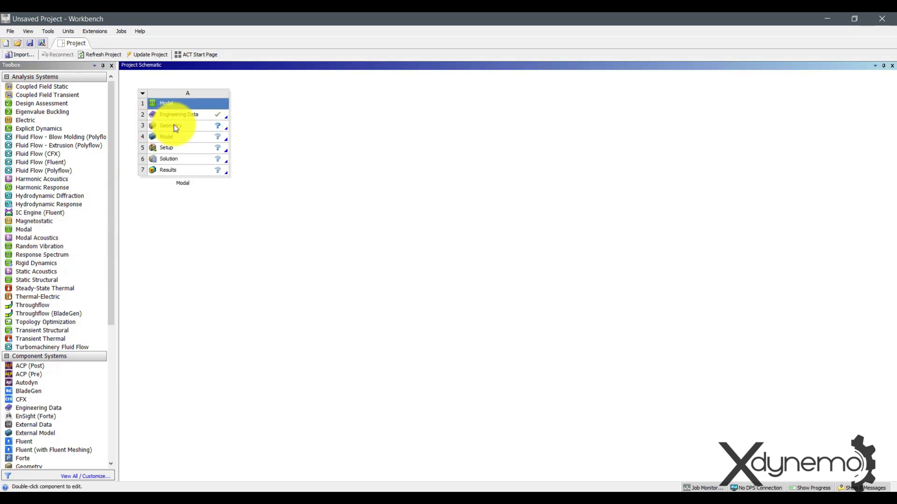
Create a new DesignModeler geometry from the Modal system's Geometry cell.
right_click(174, 127)
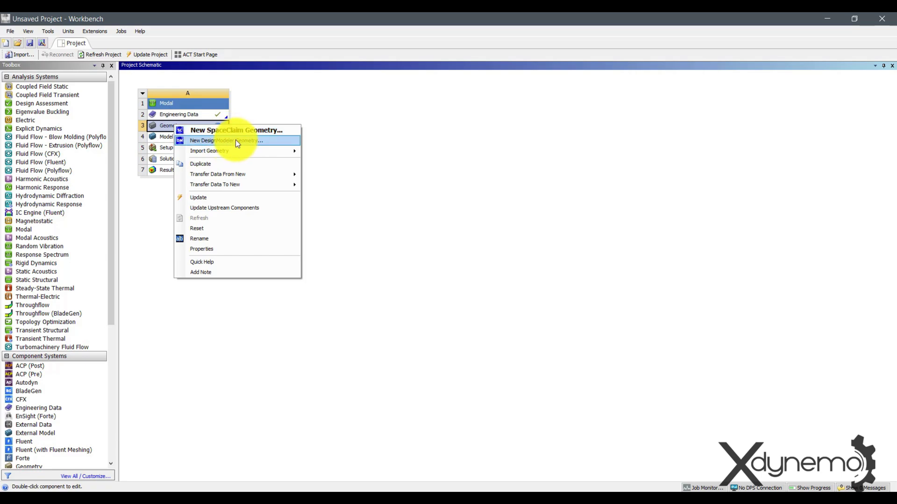
click(235, 140)
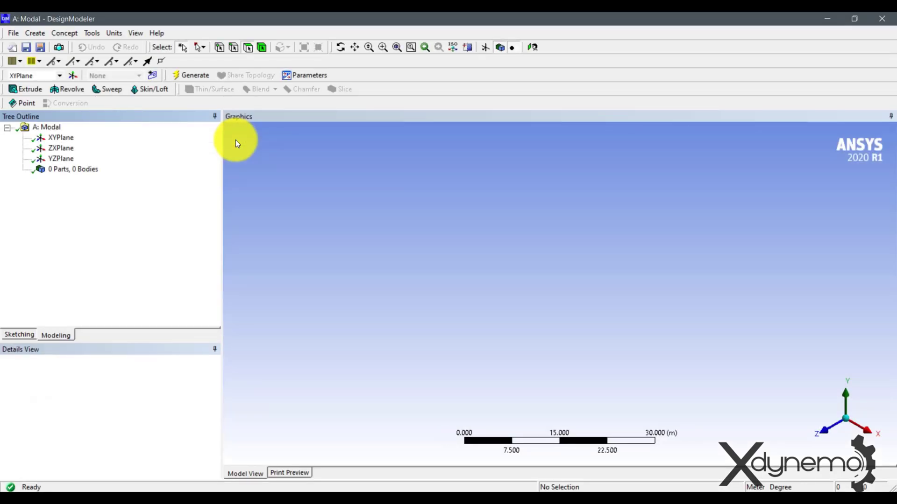
Switch units to millimetres and sketch an origin-centred circle on the XYPlane.
click(56, 138)
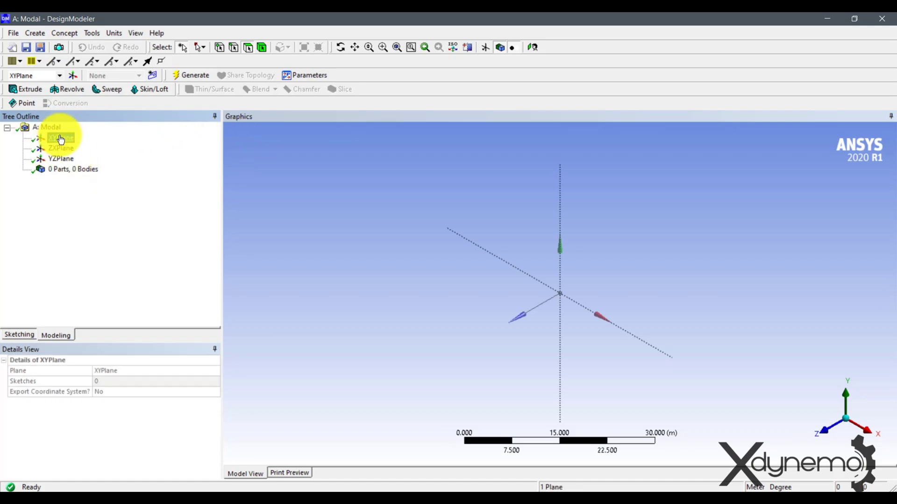
click(826, 429)
click(111, 37)
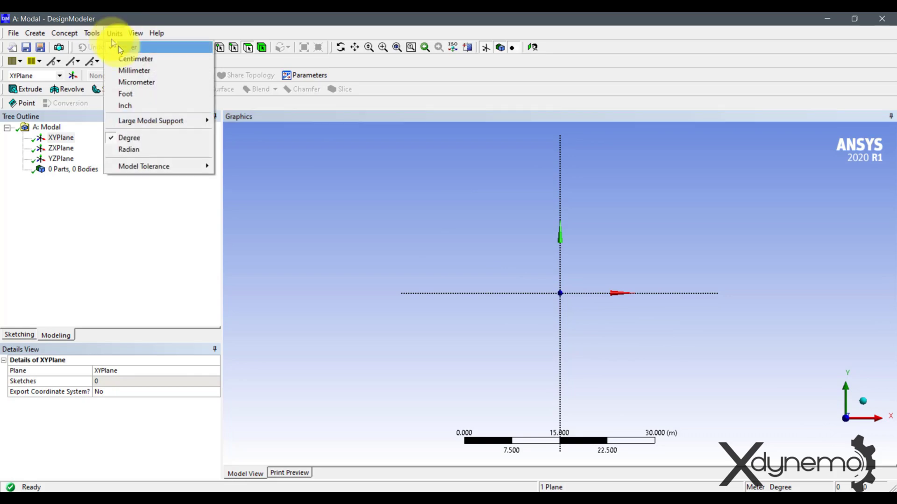
click(142, 71)
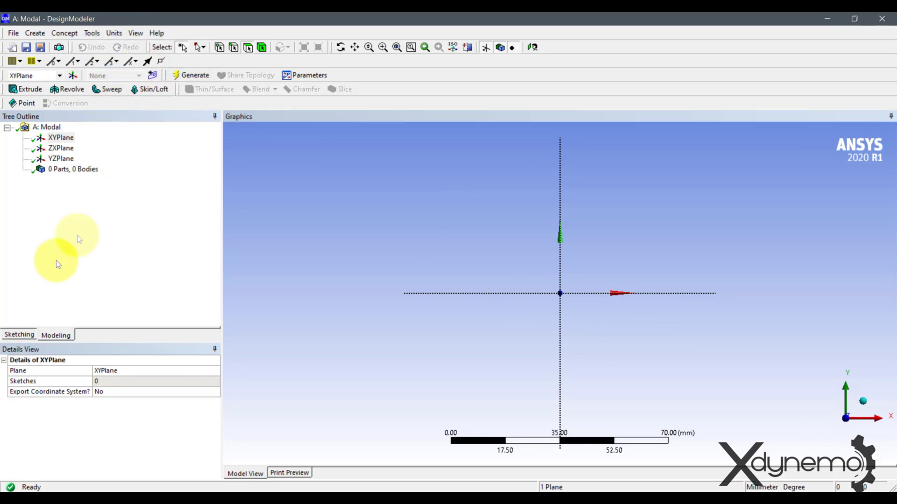
click(27, 335)
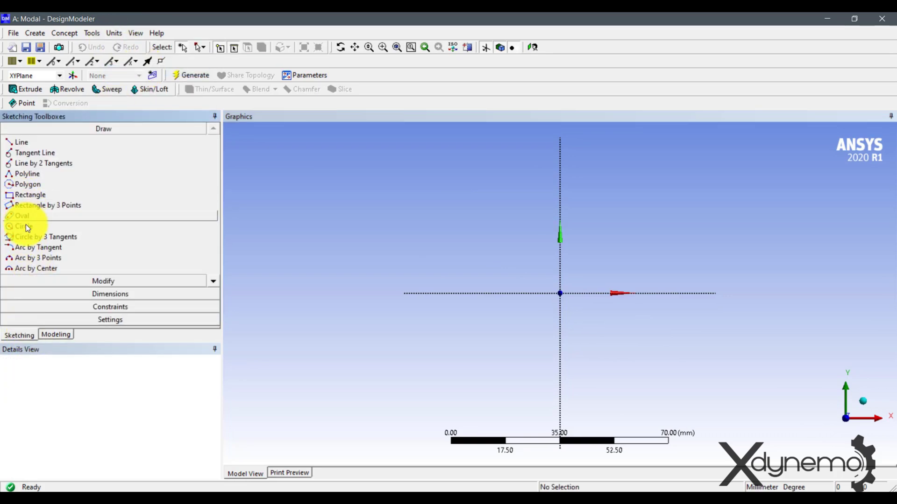
click(27, 226)
click(560, 293)
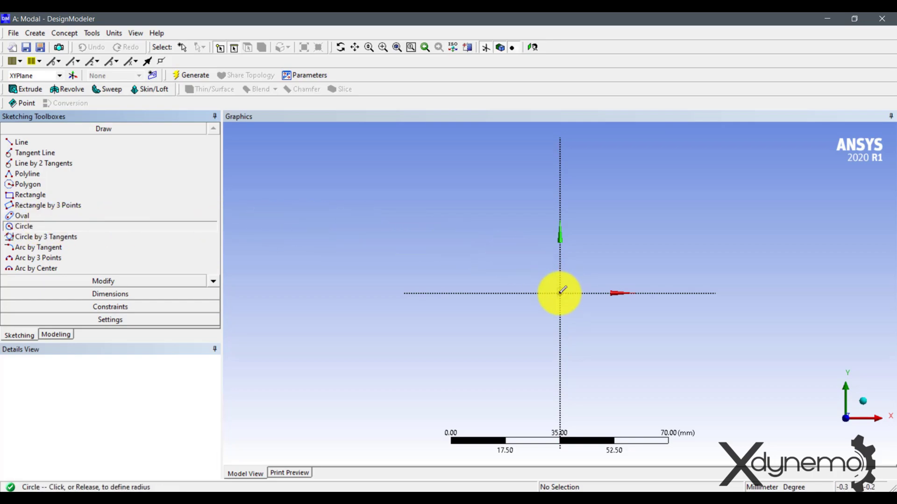
click(587, 225)
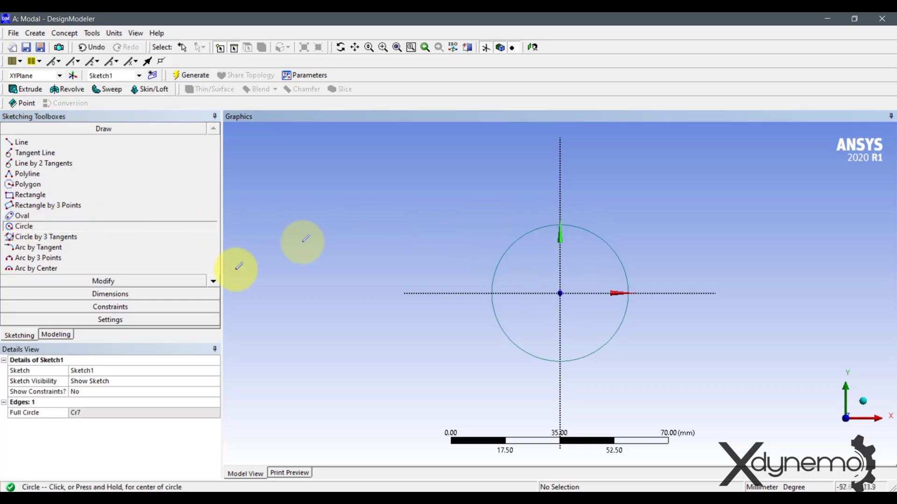
Add diameter dimension D1 to the circle and set it to 50 mm.
click(99, 295)
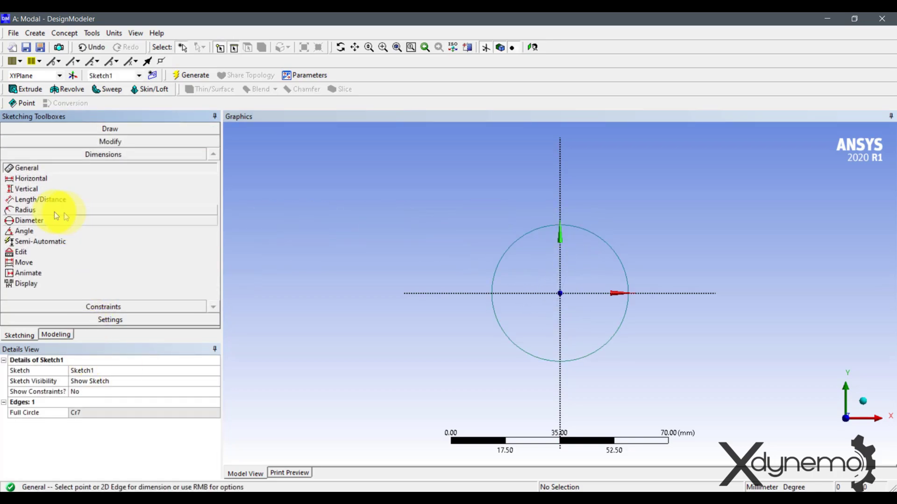
click(27, 222)
click(500, 256)
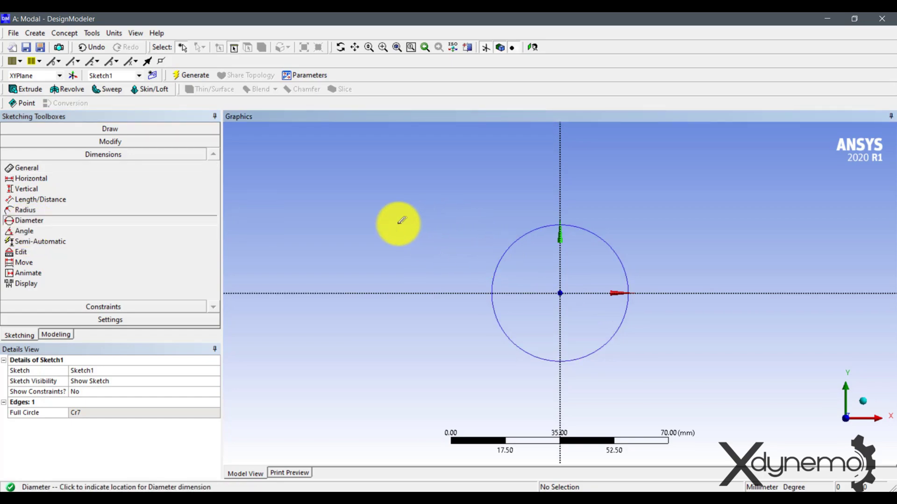
click(396, 224)
click(86, 412)
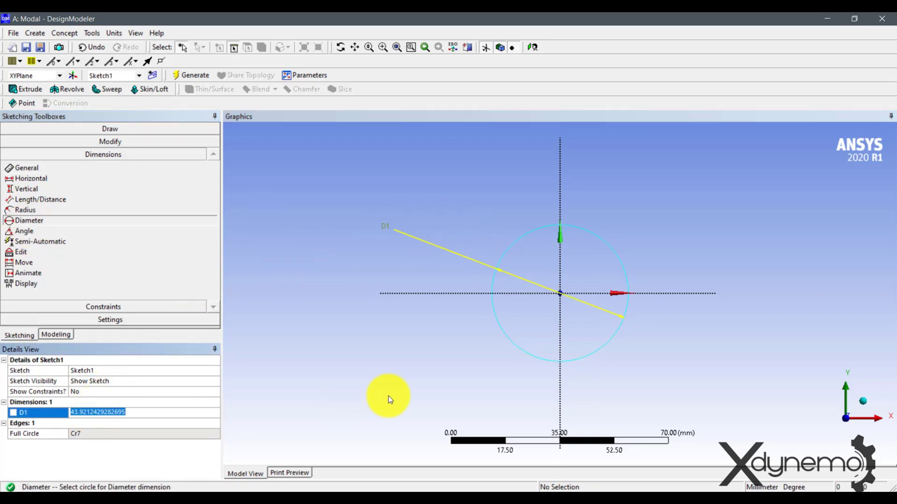
key(Return)
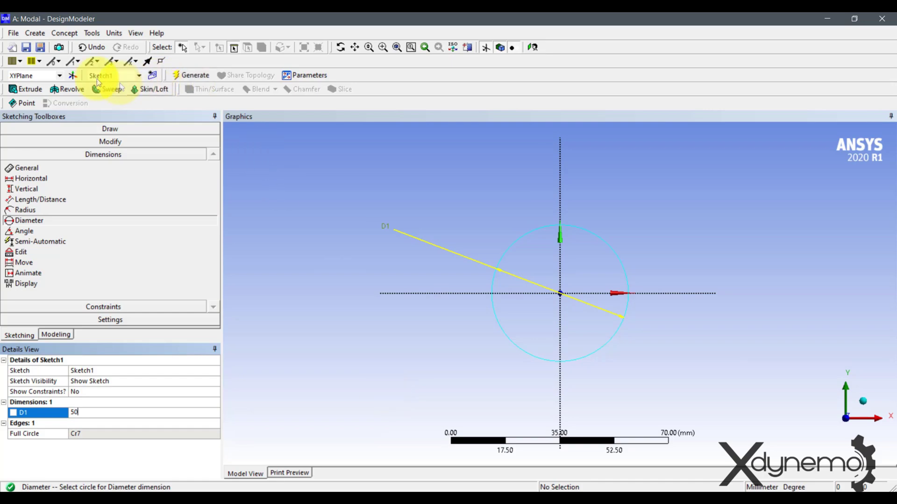
Set up an extrusion of Sketch1 with a 1000 mm depth.
click(26, 89)
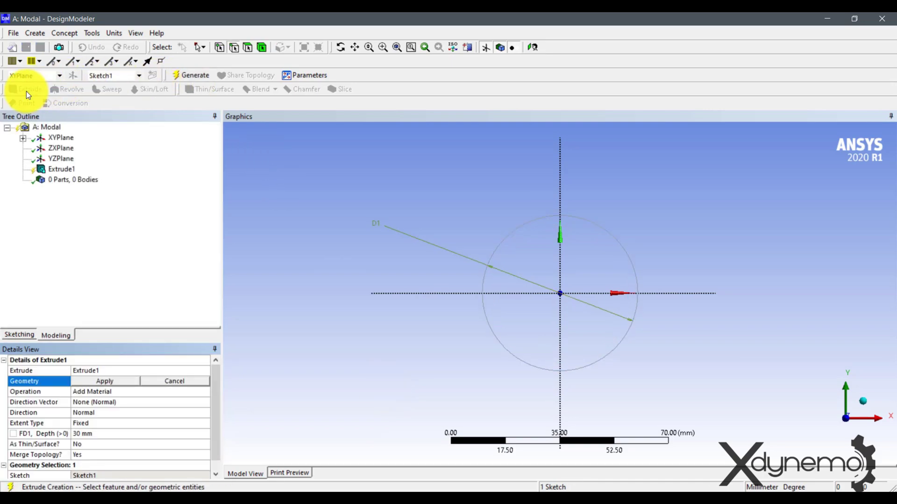
click(22, 138)
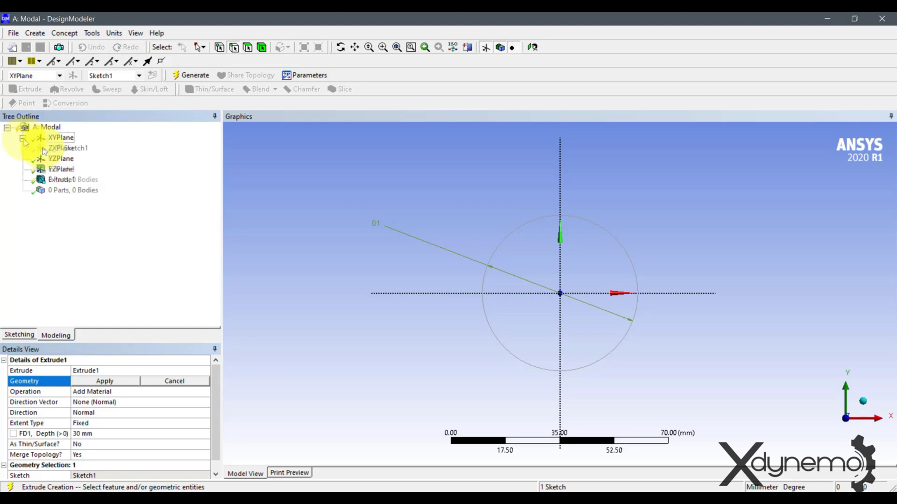
click(74, 147)
click(98, 380)
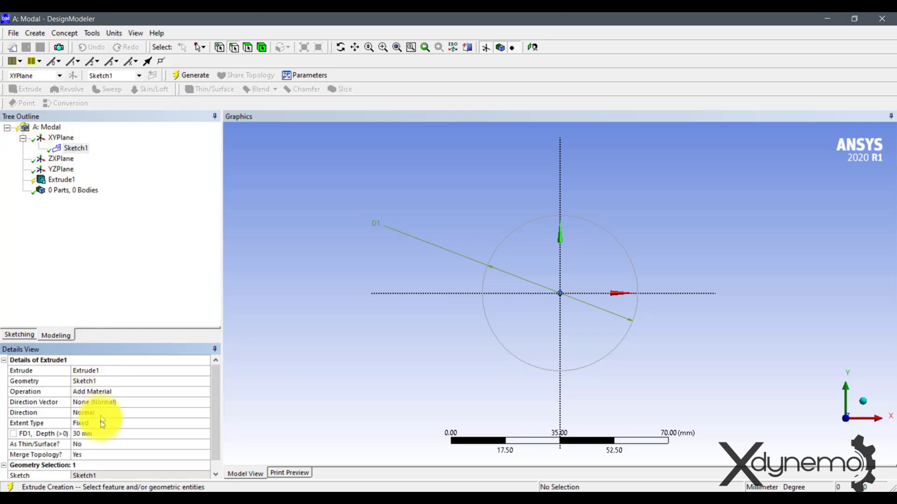
click(102, 436)
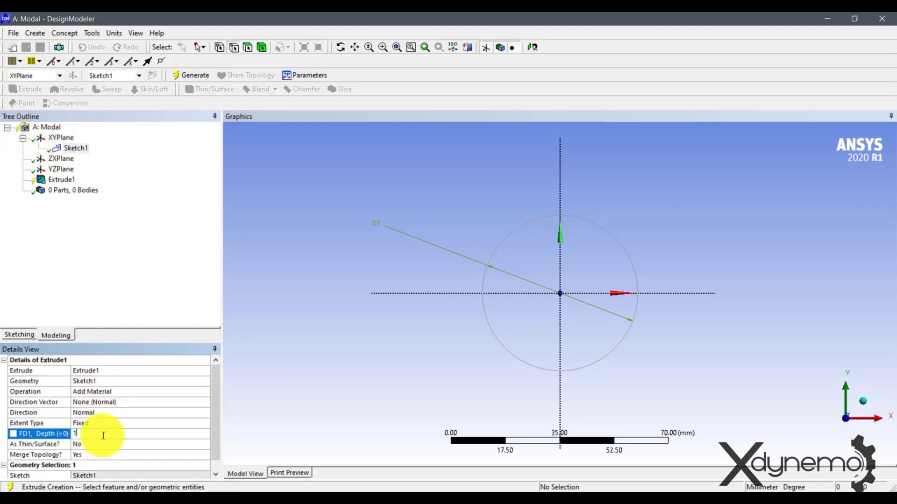
key(Return)
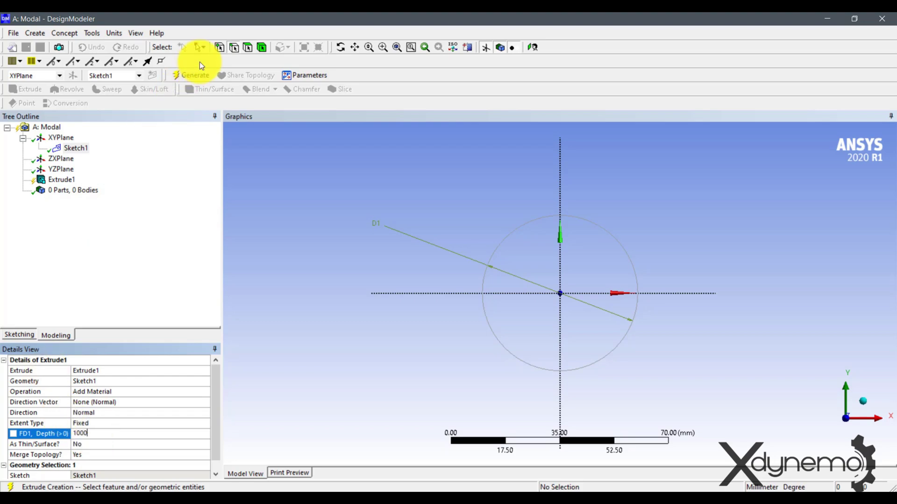
Generate the 1000 mm rod, view it isometrically, and close DesignModeler.
click(195, 75)
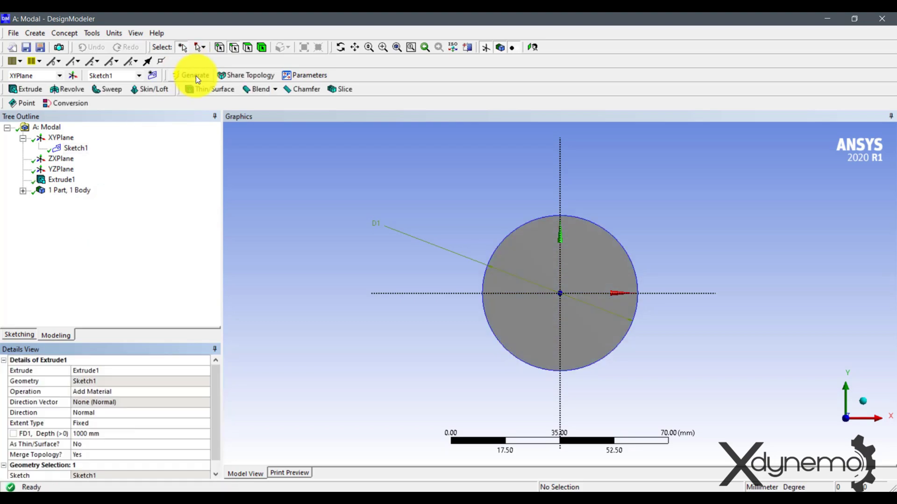
click(867, 396)
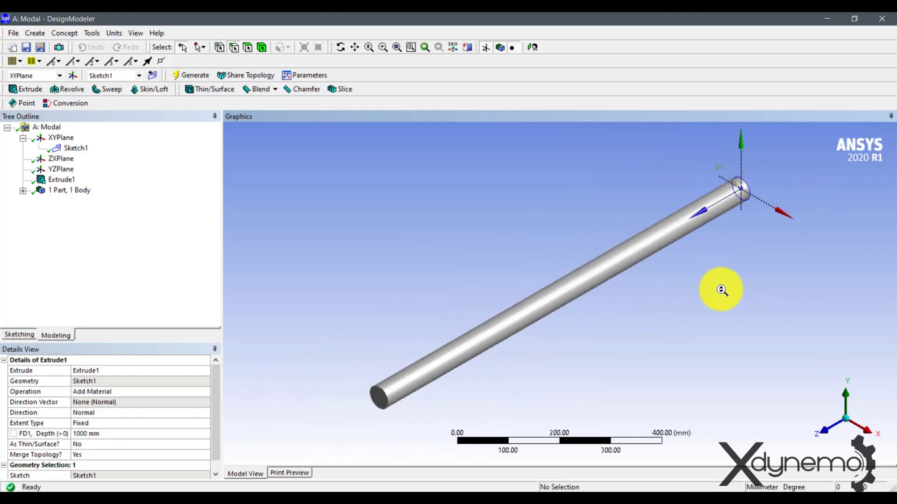
click(882, 17)
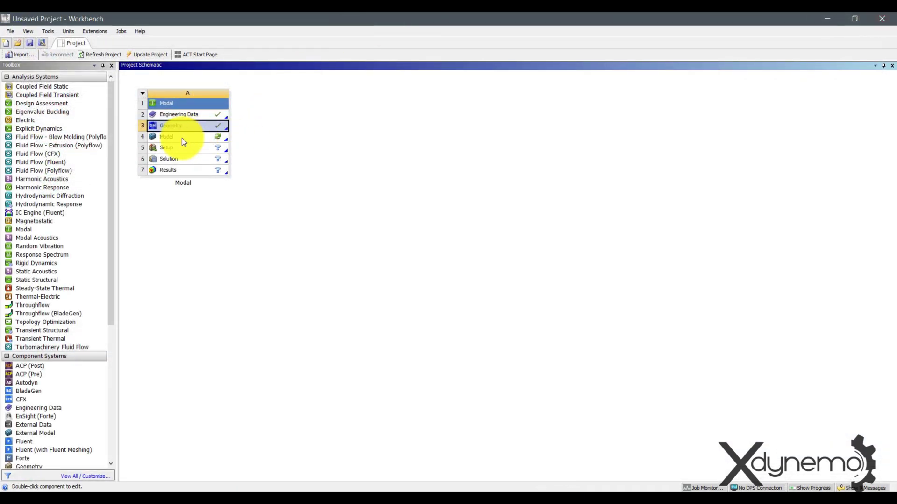
Launch Mechanical from the Modal system's Model cell (A4).
double_click(182, 140)
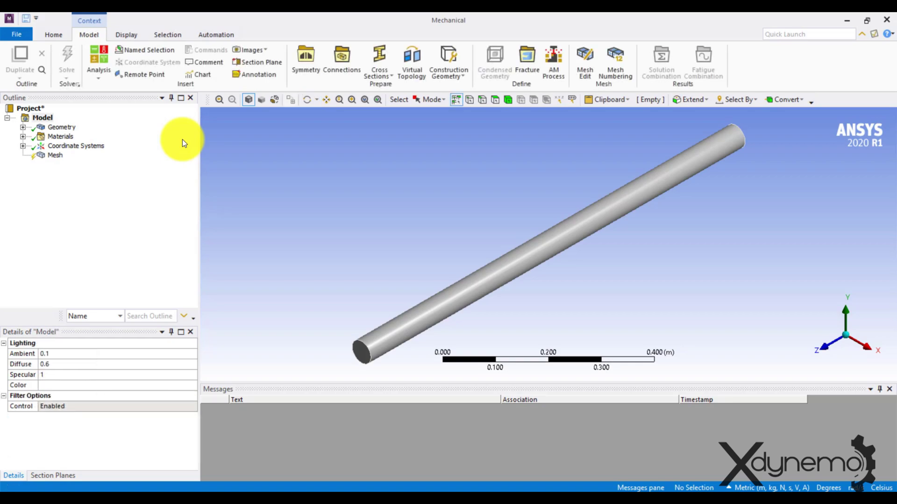
Mesh the Solid rod body with a 0.01 m element size.
click(24, 128)
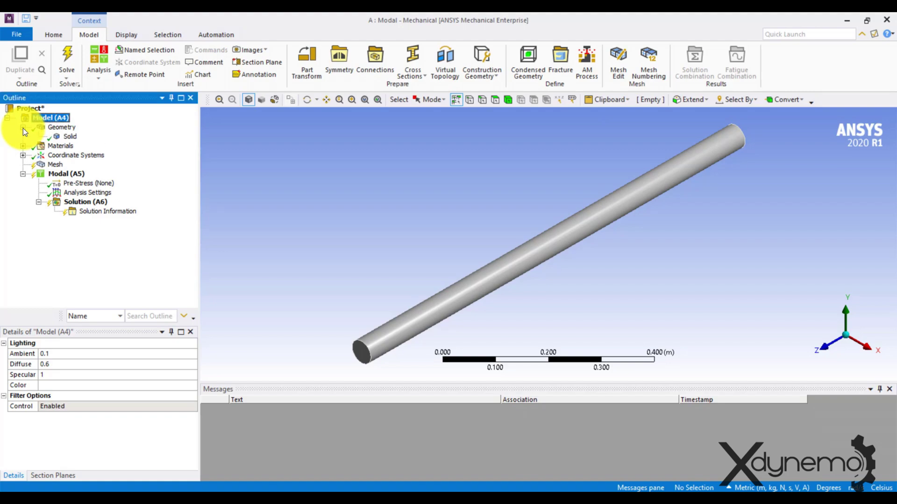
click(70, 136)
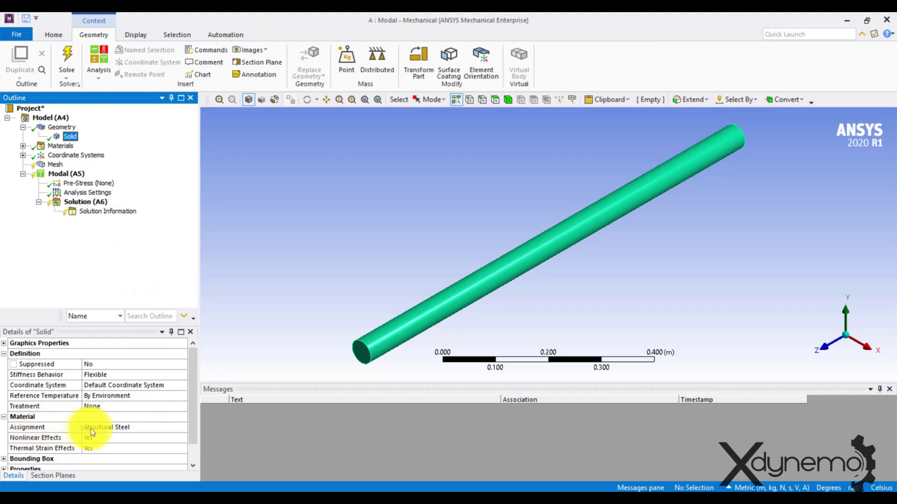
click(50, 165)
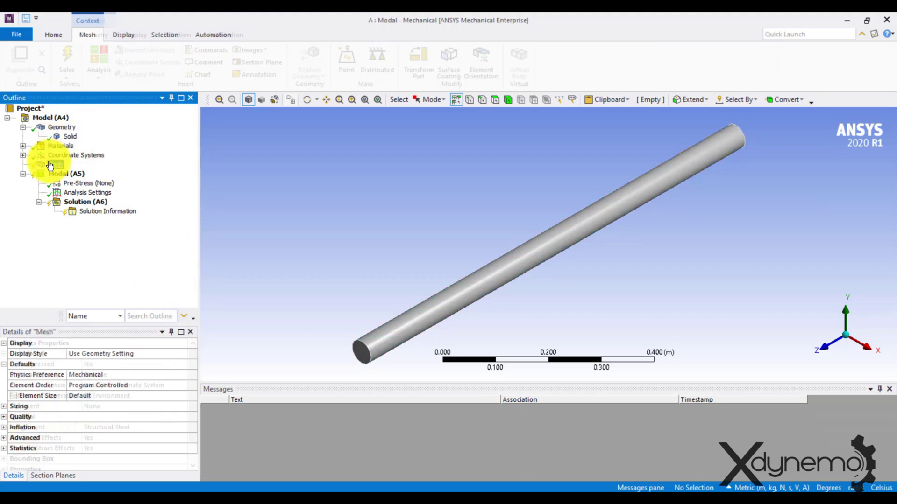
click(89, 396)
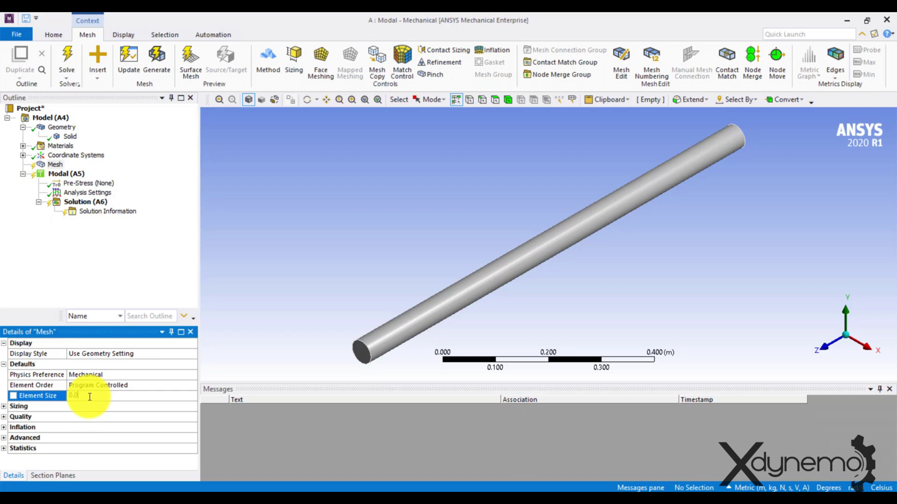
text(0.01)
key(Return)
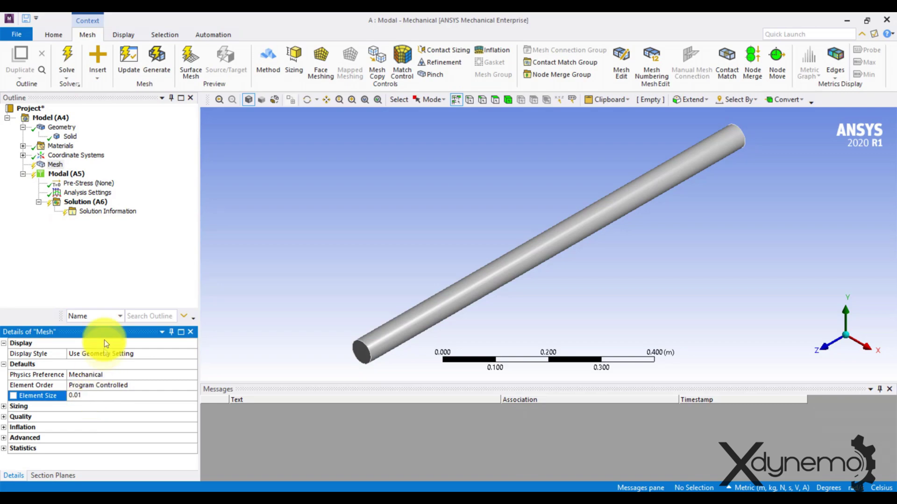
right_click(46, 166)
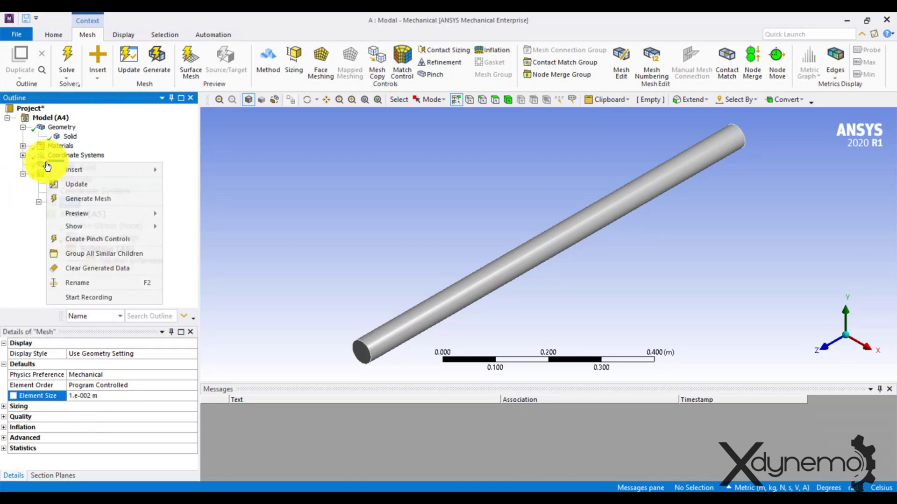
click(80, 198)
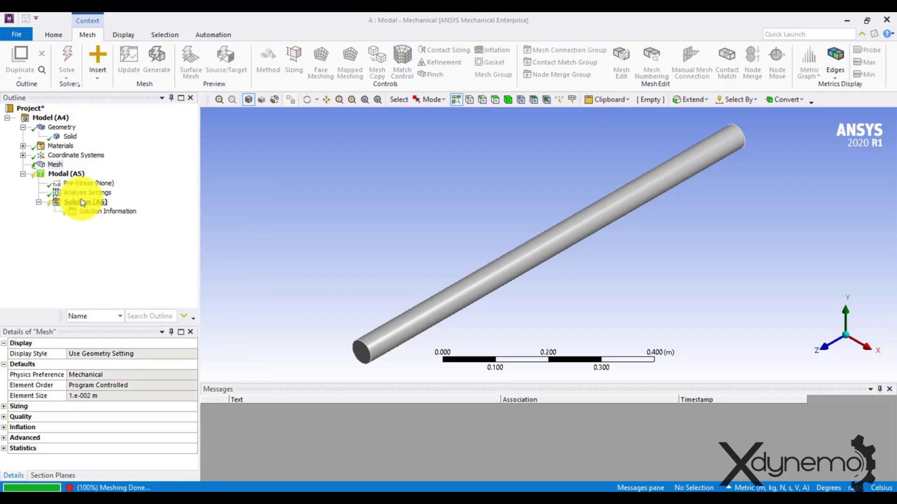
click(73, 175)
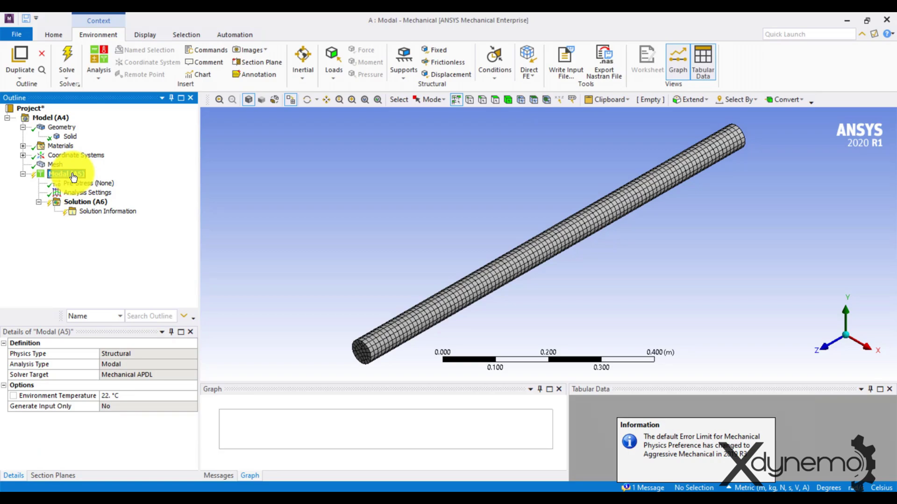
Set Max Modes to Find to 7 and insert a Displacement support.
click(89, 193)
click(81, 354)
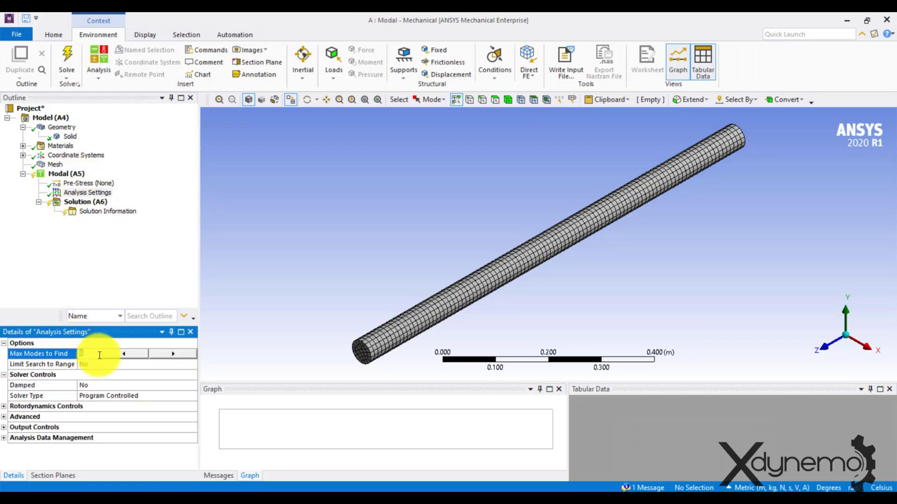
right_click(73, 176)
mouse_move(99, 181)
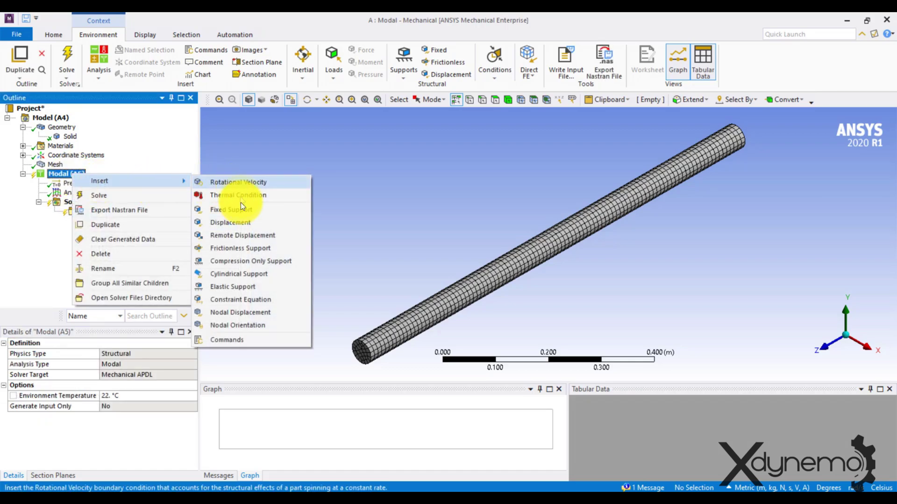
click(240, 223)
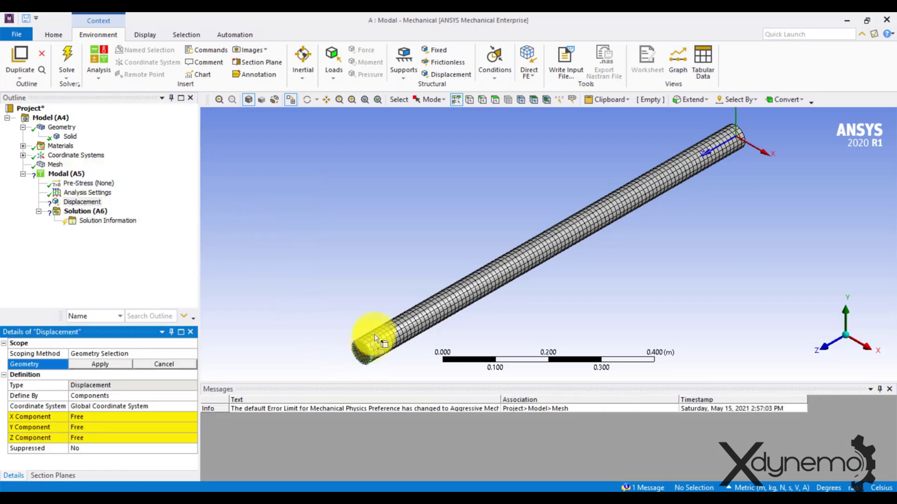
Apply the Displacement to the rod's lower-left end face with X and Y components 0.
click(495, 100)
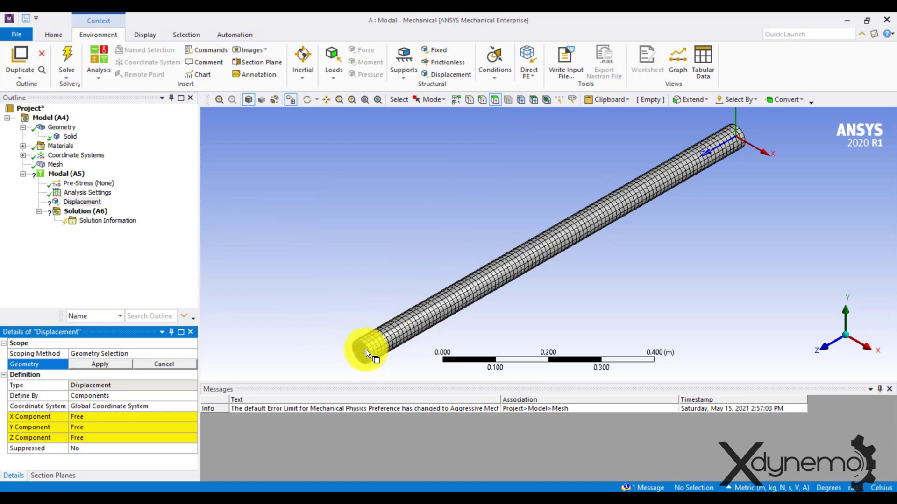
click(366, 349)
click(100, 364)
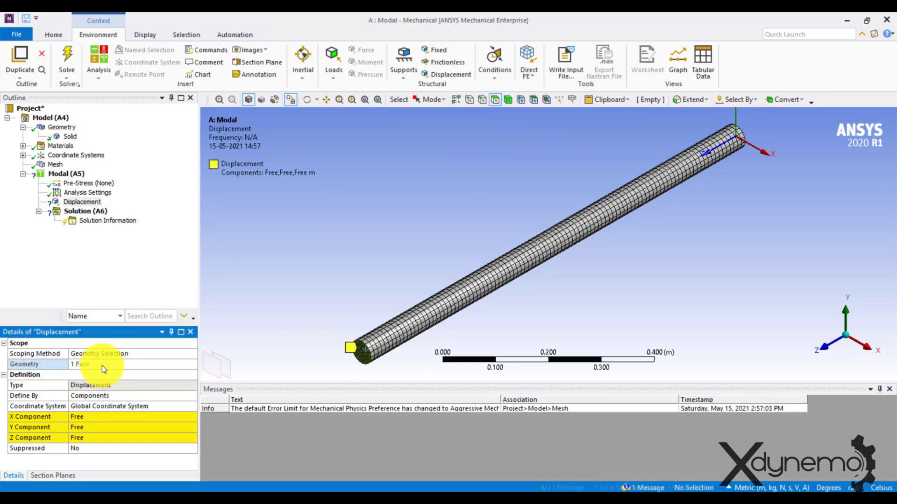
click(89, 416)
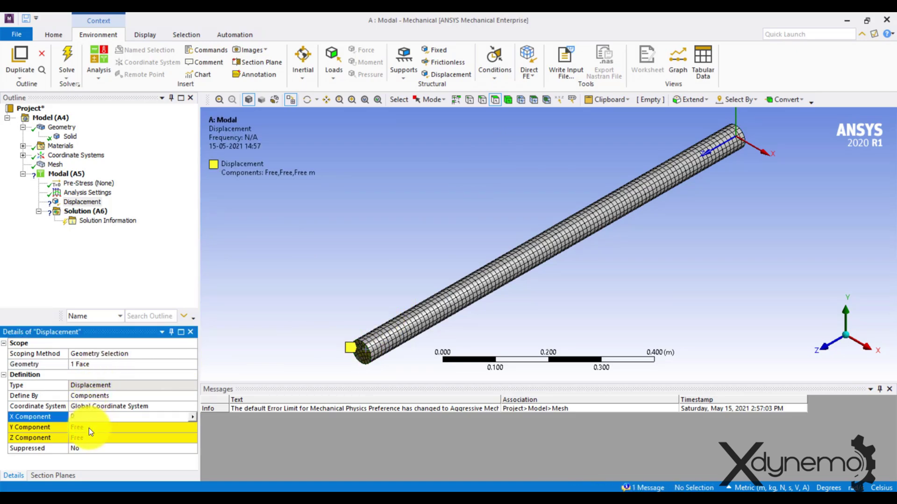
click(89, 428)
text(0)
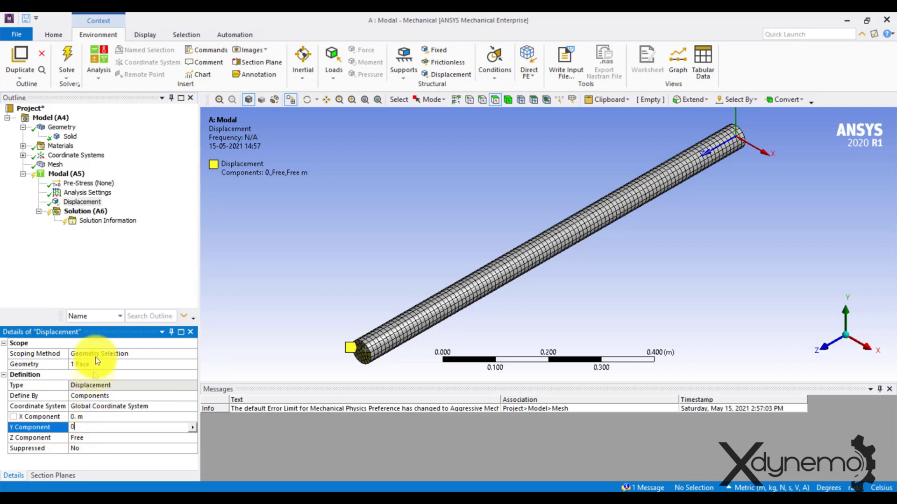
Insert Displacement 2 on the rod's opposite circular end face with X component 0.
right_click(70, 175)
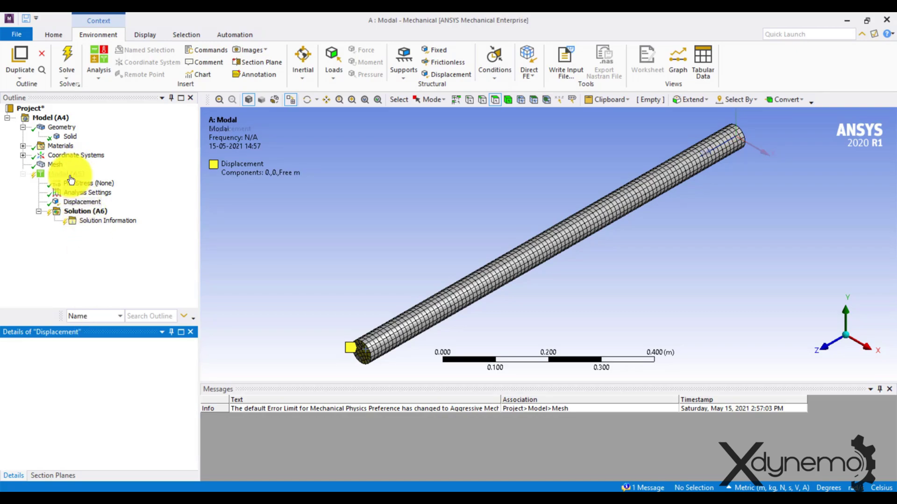
mouse_move(91, 180)
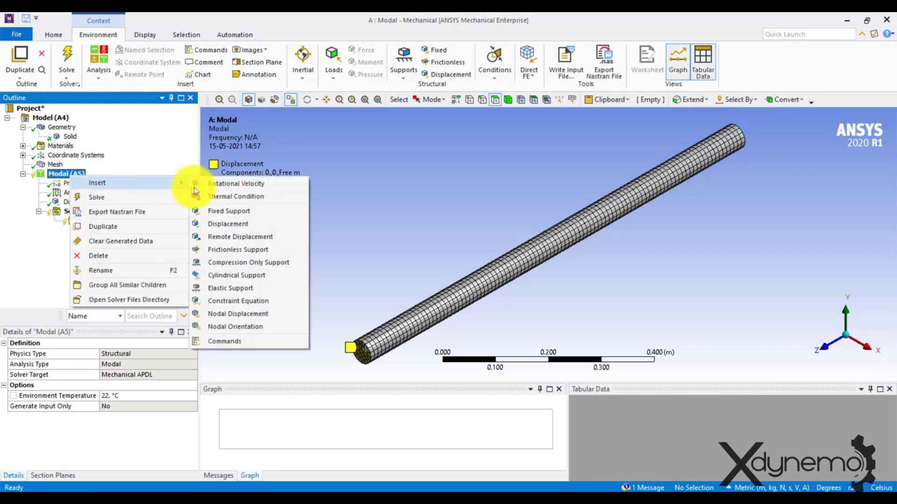
click(211, 226)
click(857, 329)
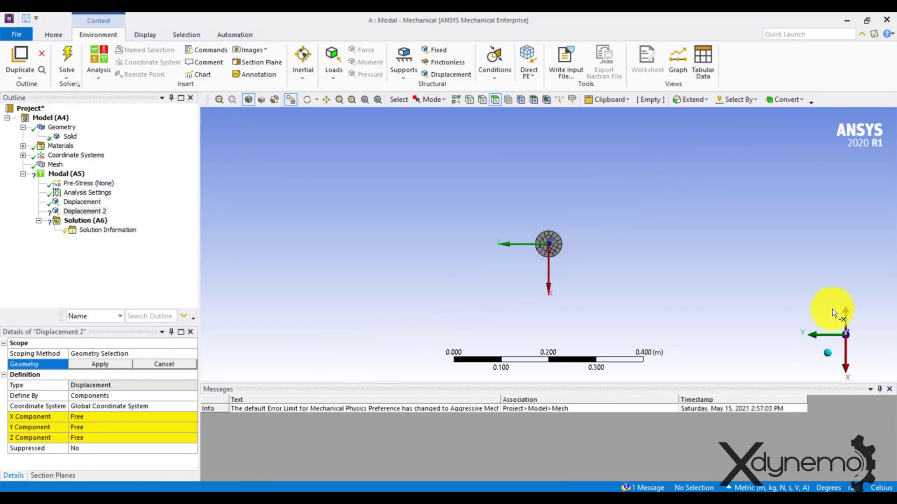
click(548, 241)
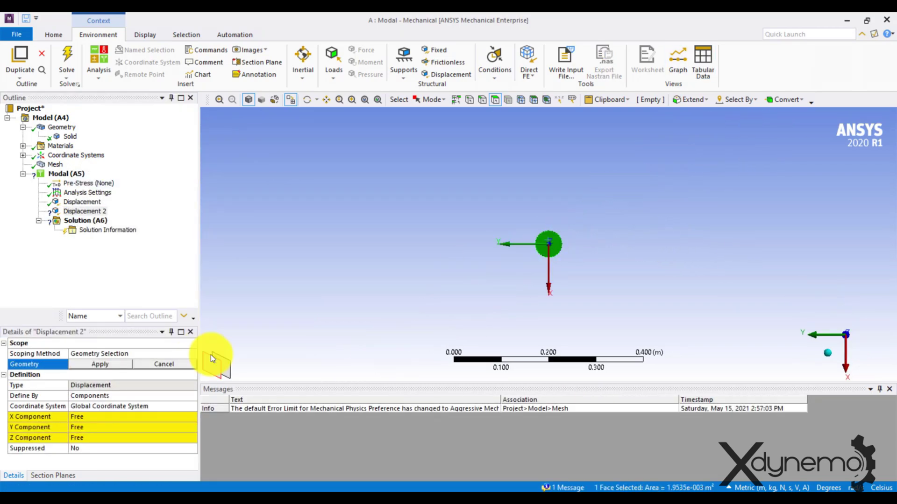
click(108, 363)
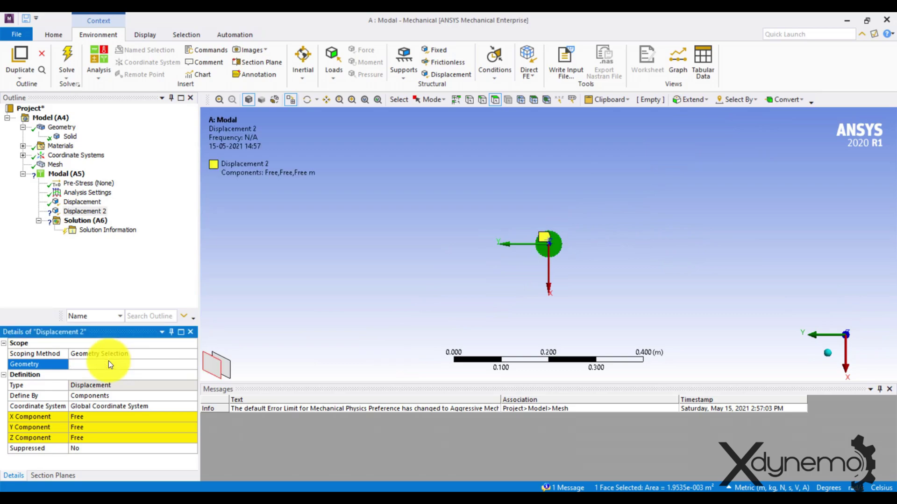
click(89, 416)
text(0)
click(88, 428)
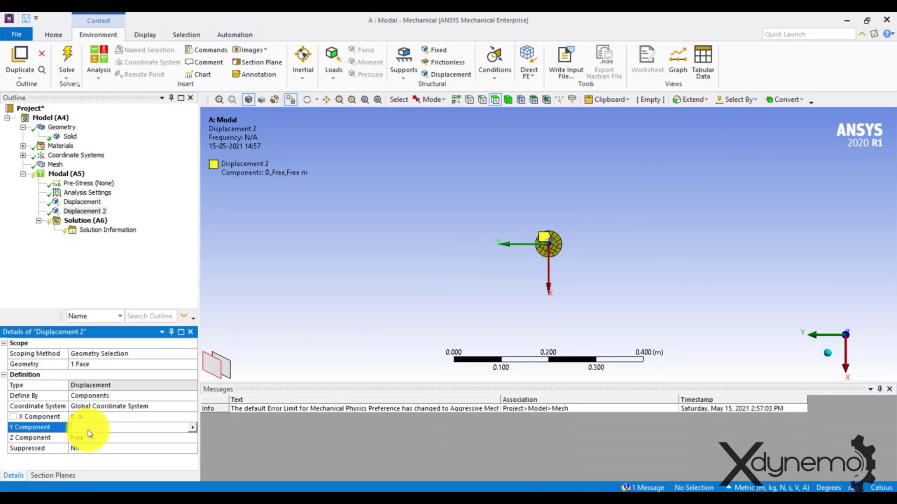
Zero Displacement 2's Y component, add a Total Deformation result, and solve for seven frequencies.
text(0)
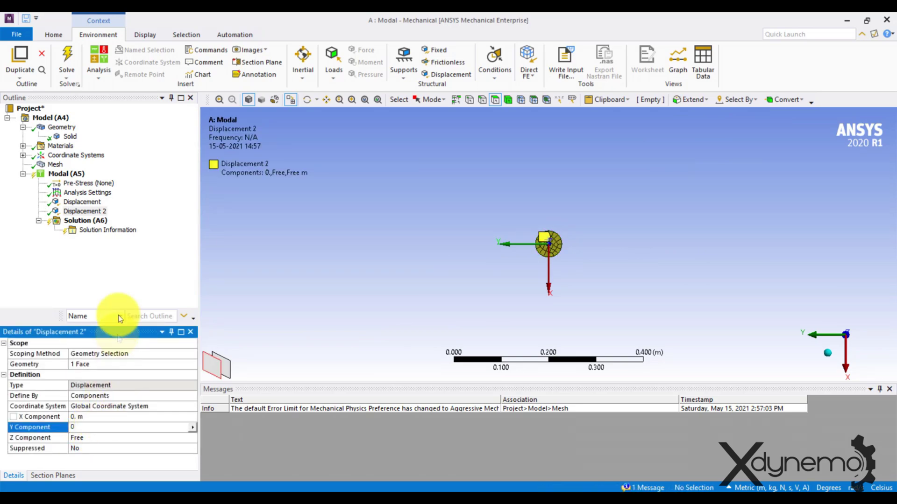
click(70, 223)
right_click(70, 225)
mouse_move(180, 229)
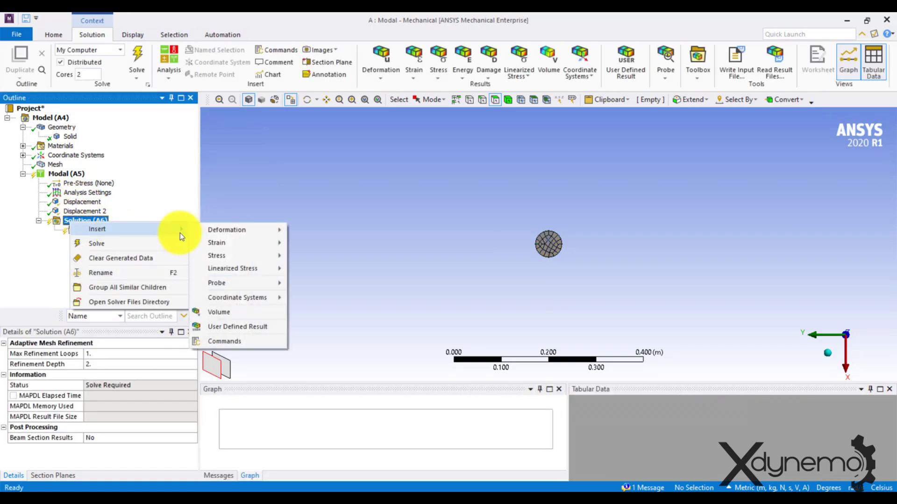
mouse_move(211, 231)
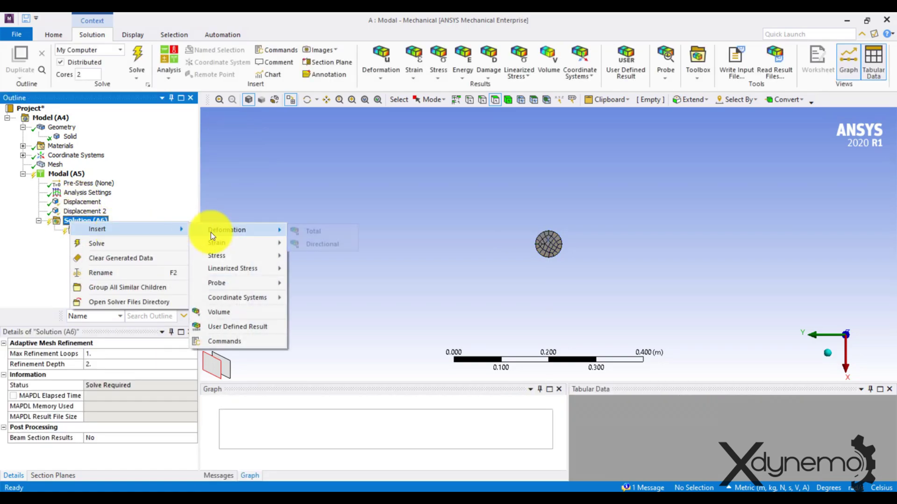
click(310, 230)
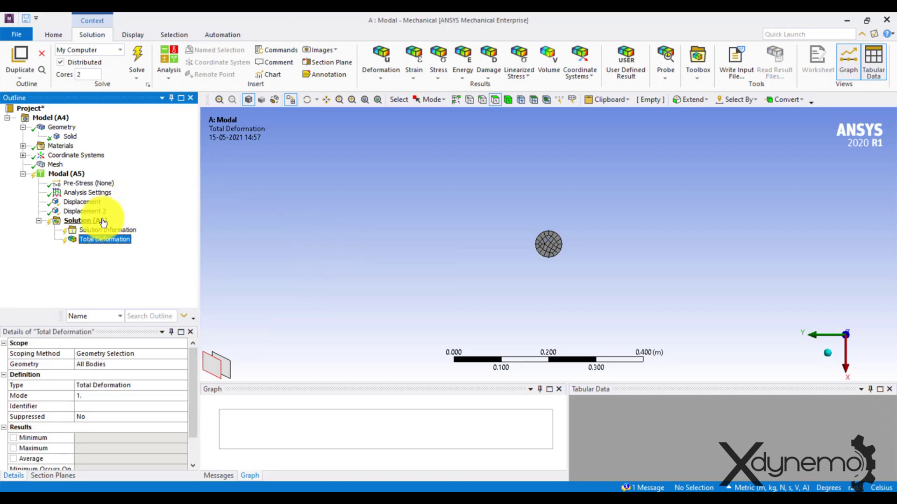
right_click(102, 222)
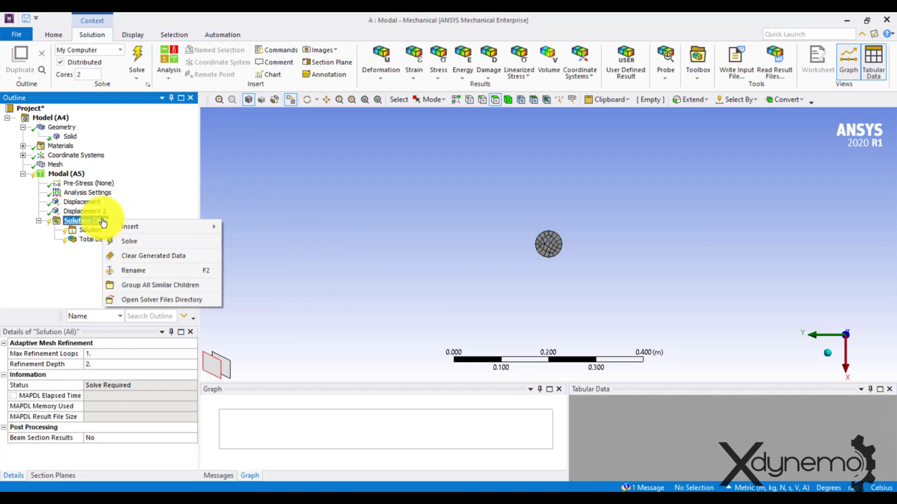
click(135, 240)
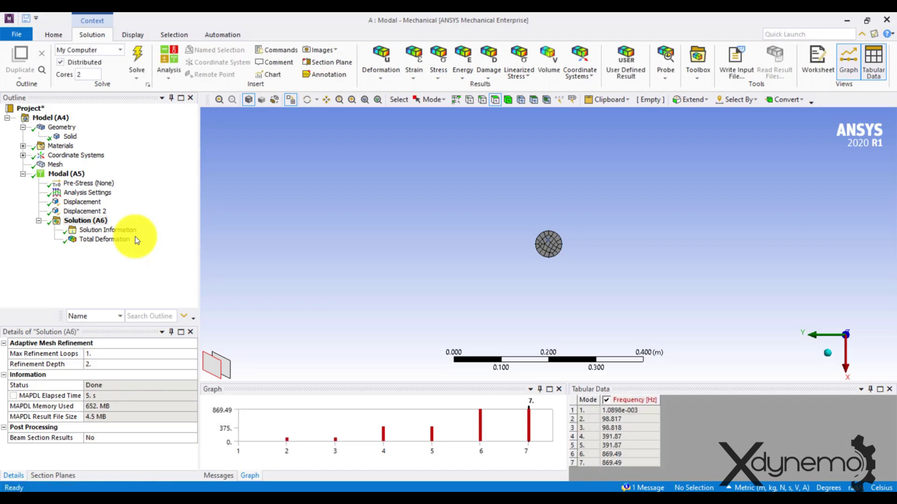
Show and animate mode 1's Total Deformation, then view the rod side-on along X.
click(119, 239)
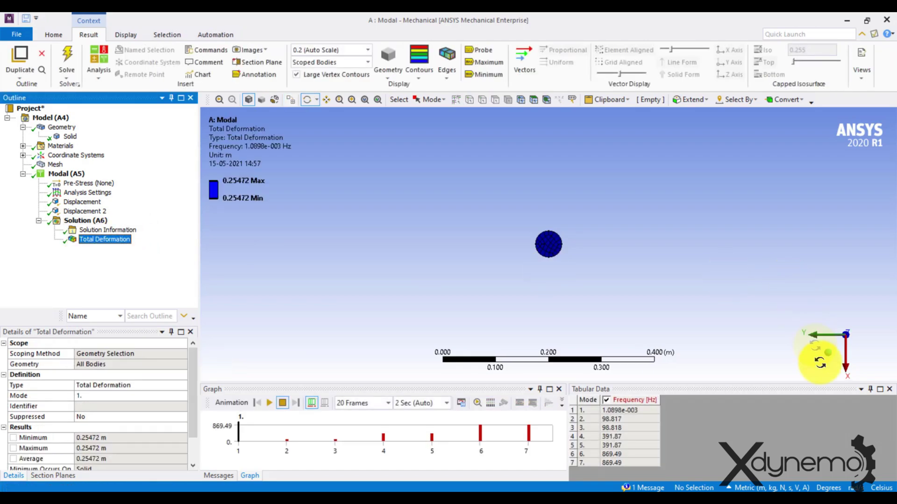
click(828, 358)
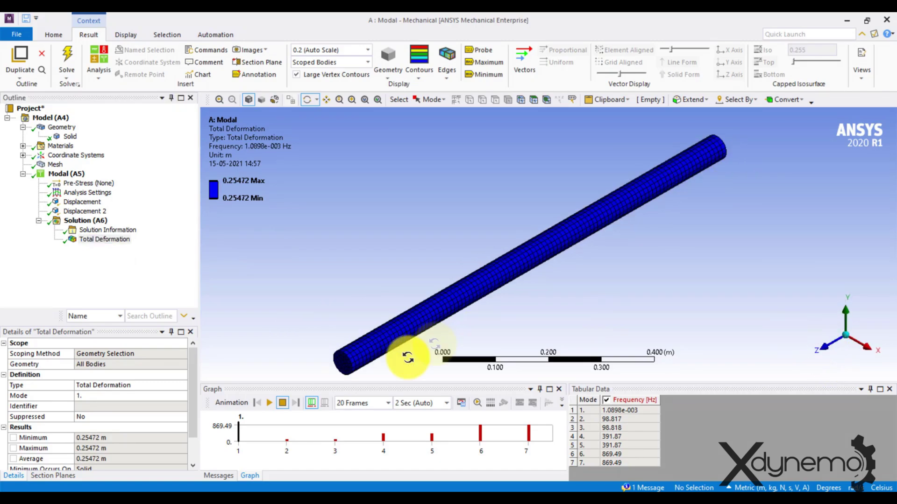
click(265, 403)
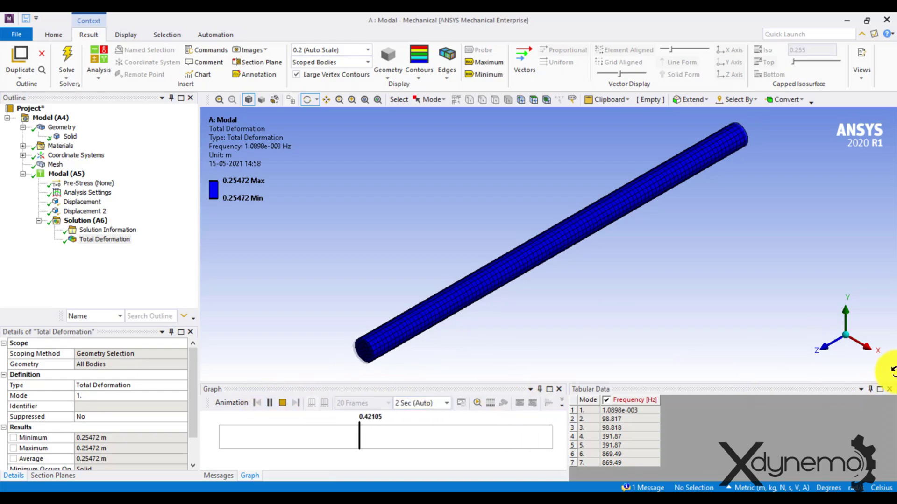
click(870, 351)
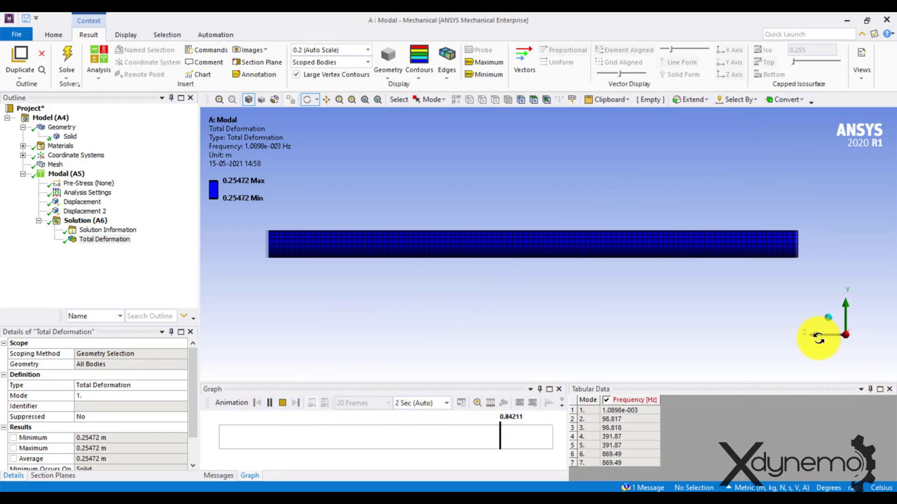
drag(485, 288, 469, 287)
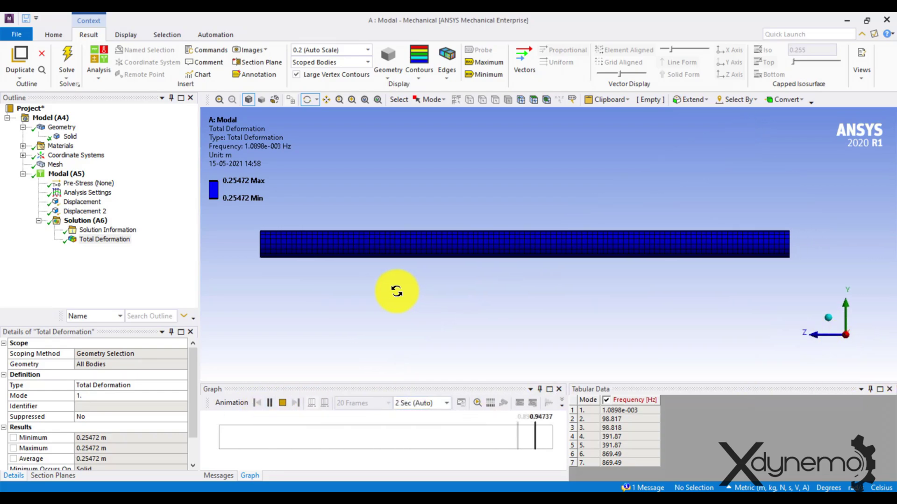
Switch to smooth contours with no wireframe and replay the mode 1 animation.
click(410, 80)
click(422, 86)
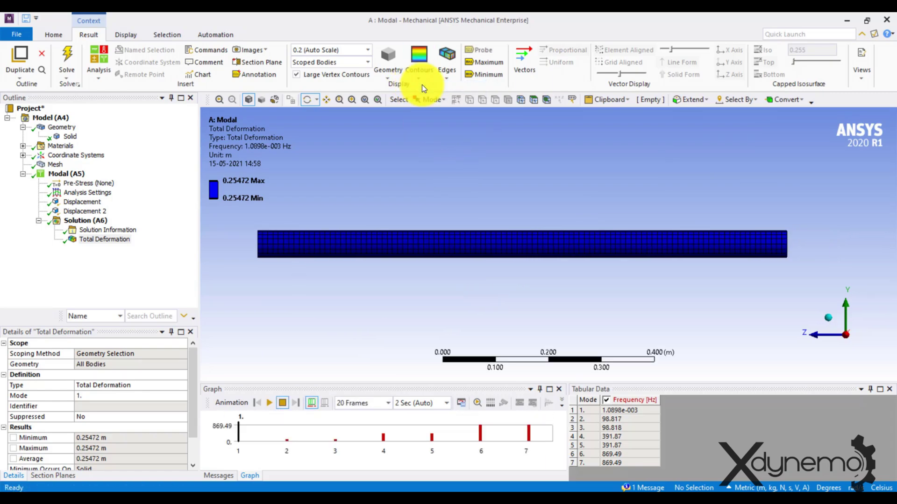
click(444, 76)
click(455, 90)
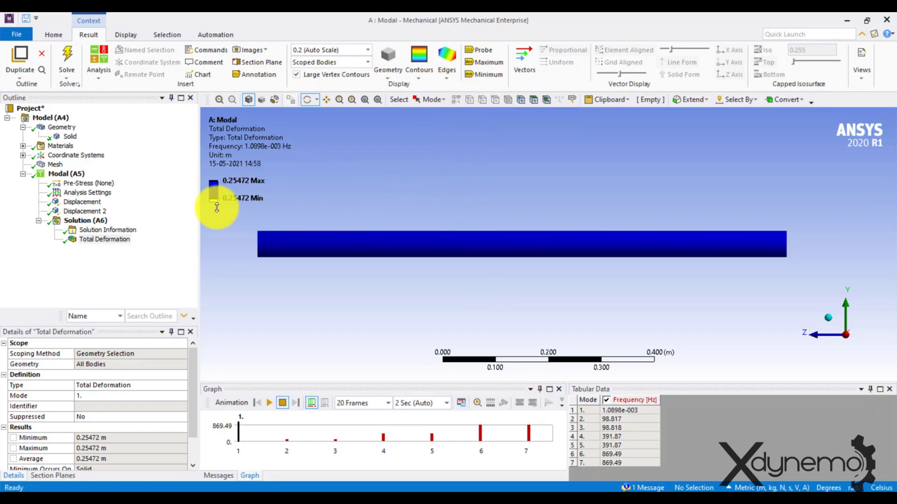
click(269, 403)
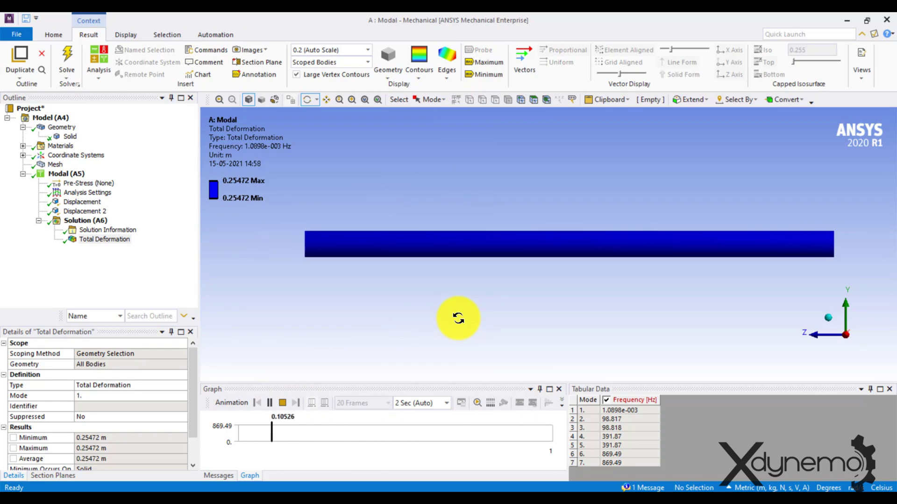
click(280, 403)
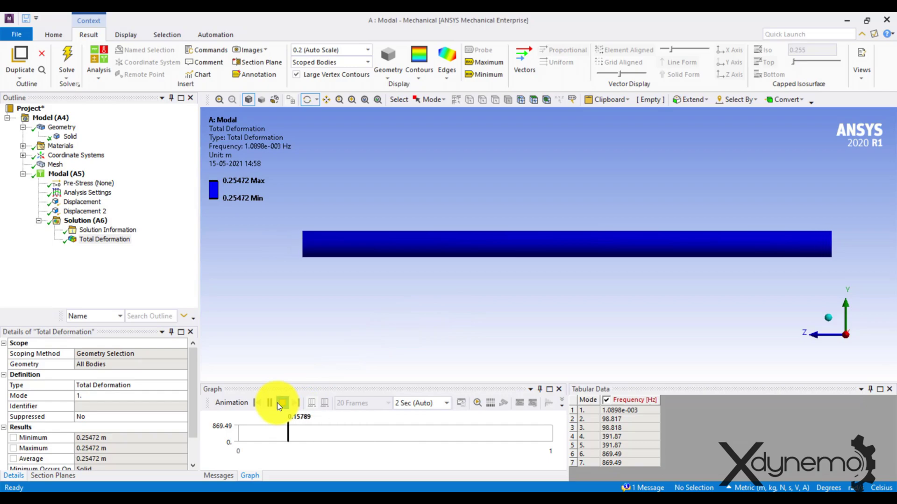
click(287, 436)
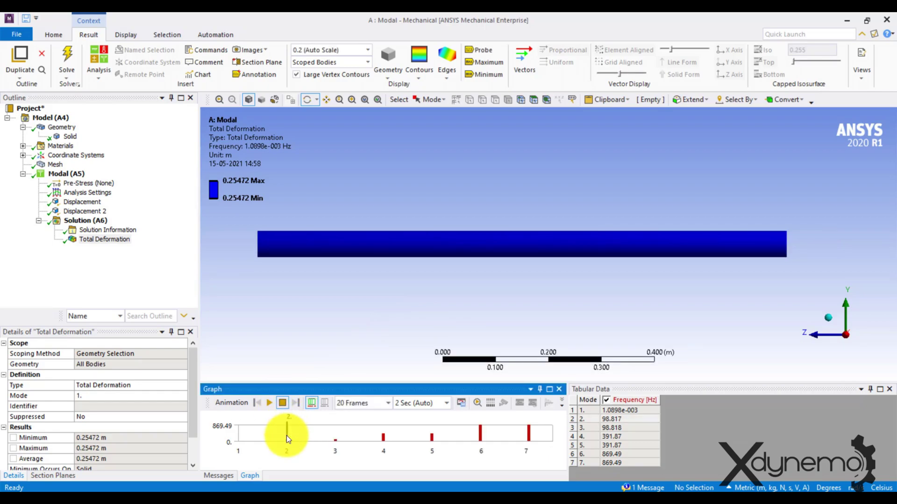
Retrieve and animate the mode 2 shape, checking it from Y-axis and isometric views.
right_click(288, 437)
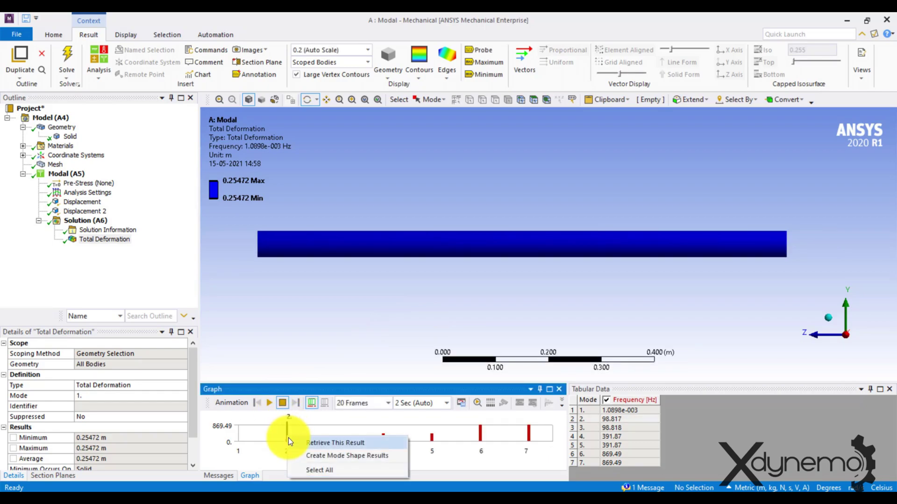
click(326, 442)
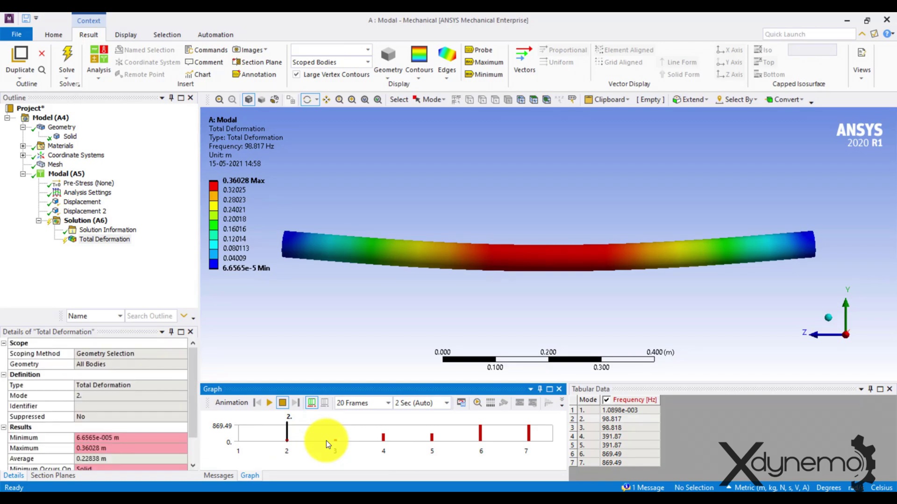
click(270, 402)
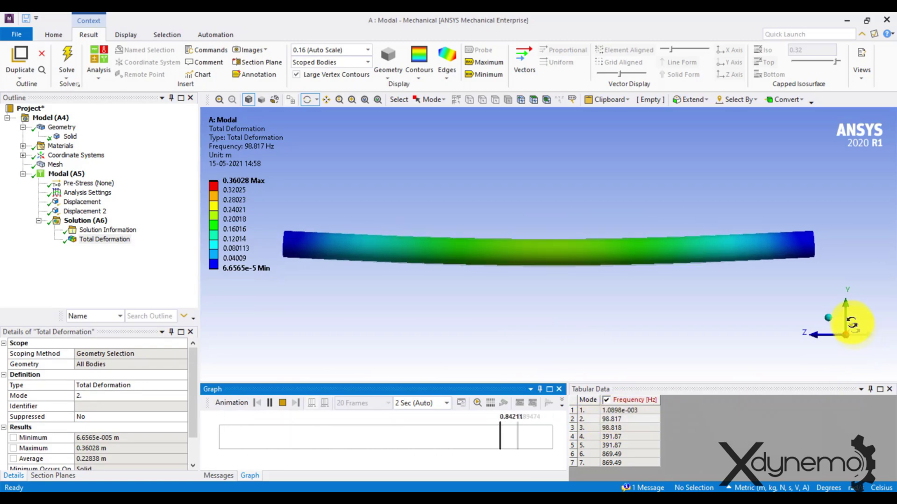
click(845, 302)
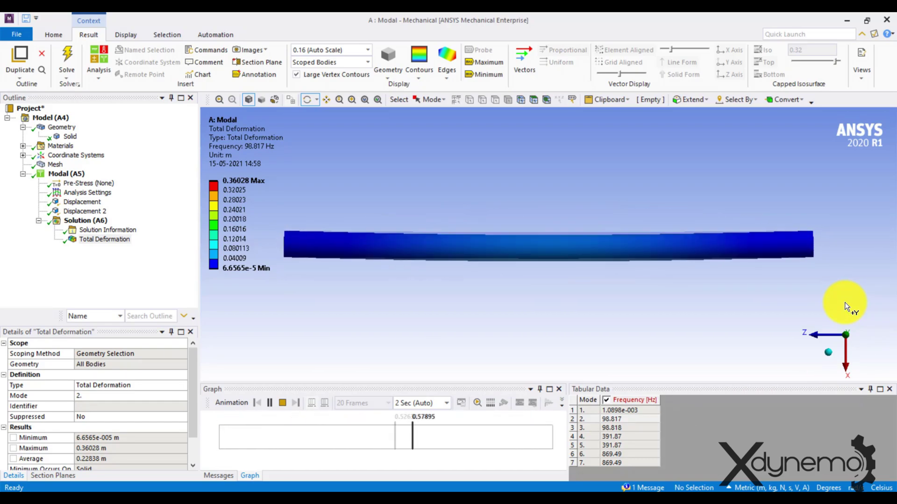
click(828, 350)
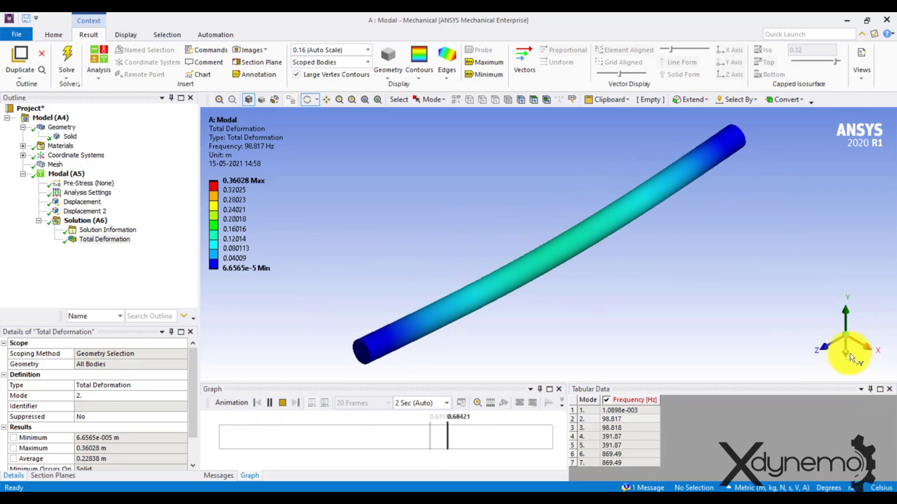
click(825, 336)
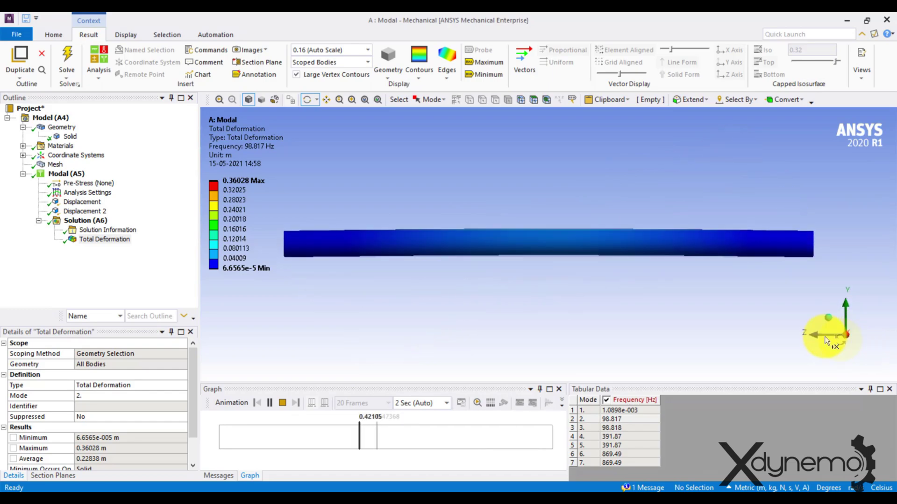
click(284, 402)
Retrieve and animate the mode 3 bending shape at 98.818 Hz.
click(334, 440)
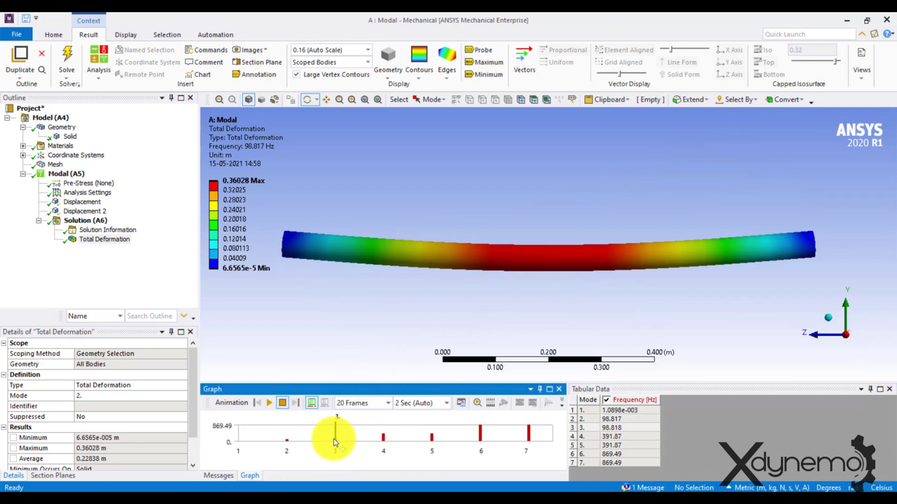
right_click(334, 439)
click(348, 446)
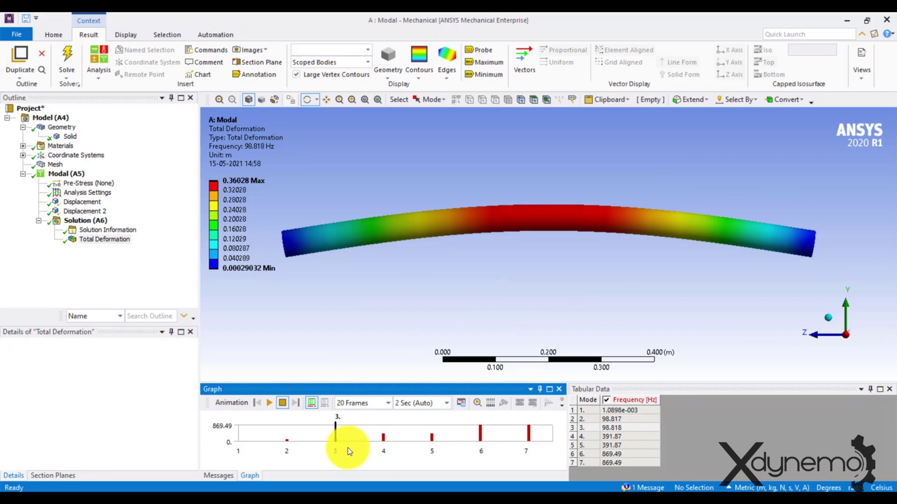
click(269, 402)
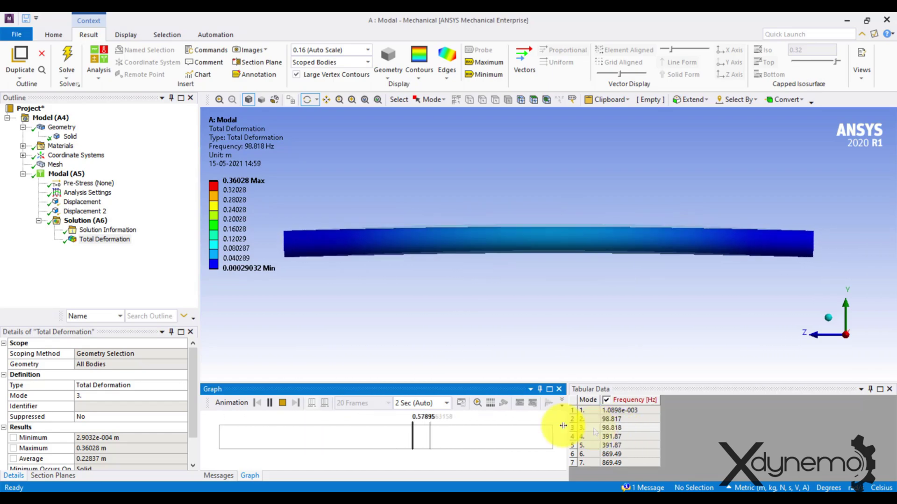
click(283, 403)
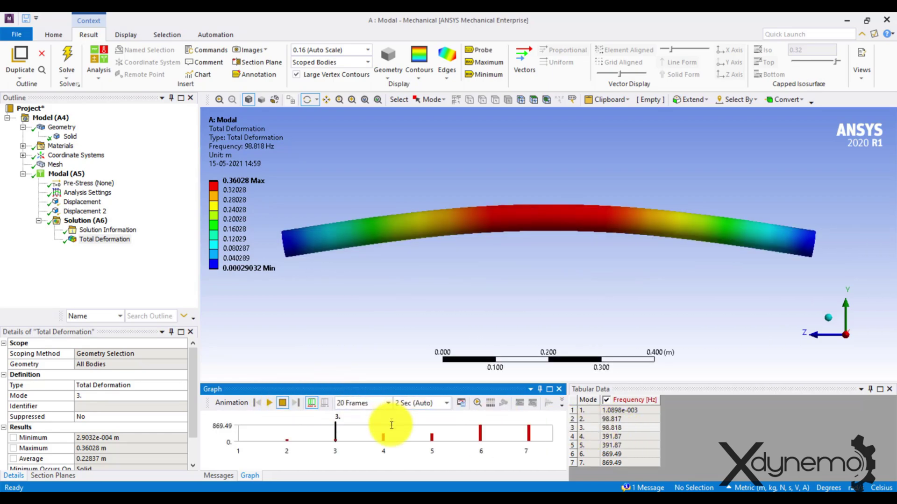
Load and animate the mode 4 total deformation at 391.87 Hz, viewing the rod along Y.
right_click(382, 439)
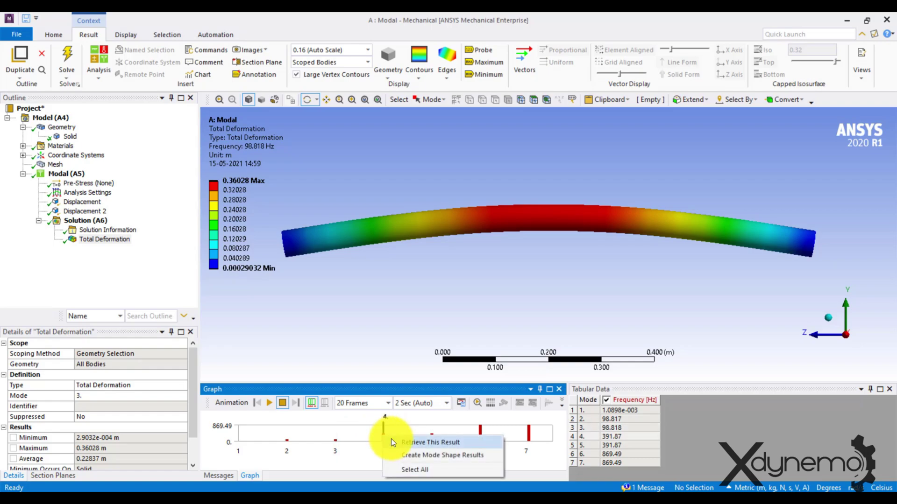
click(391, 439)
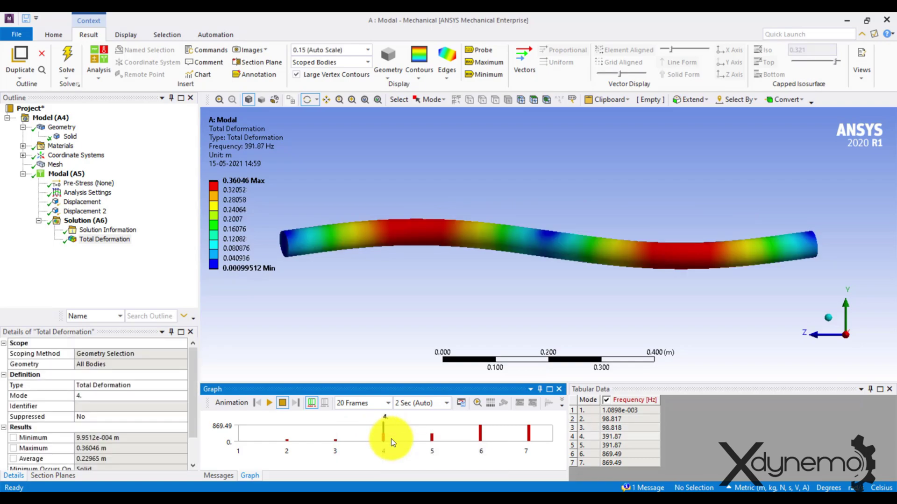
click(273, 401)
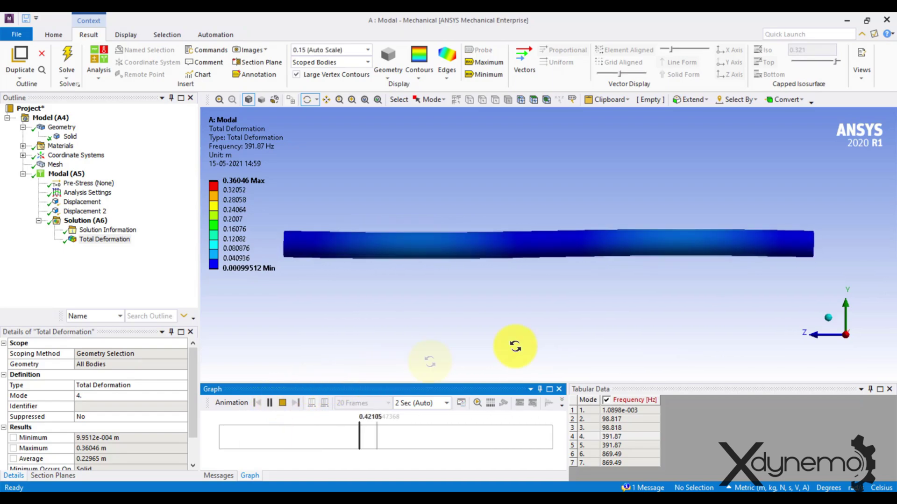
click(845, 307)
click(845, 307)
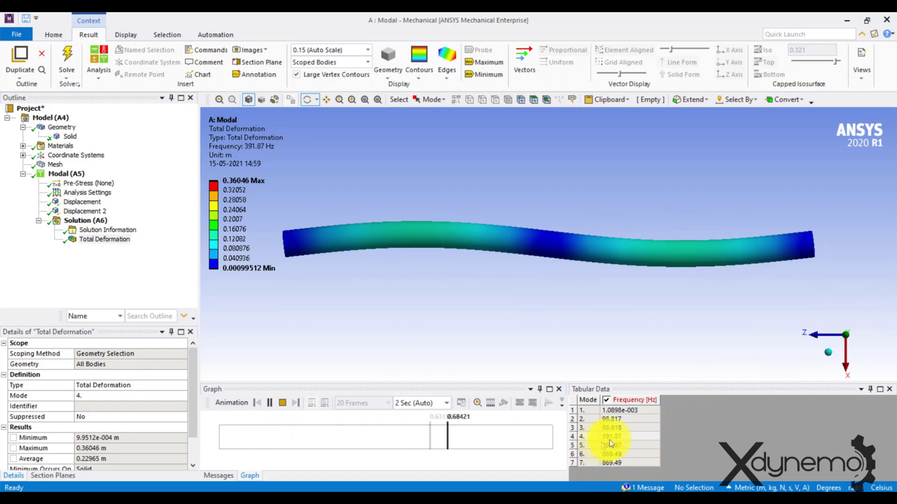
click(282, 404)
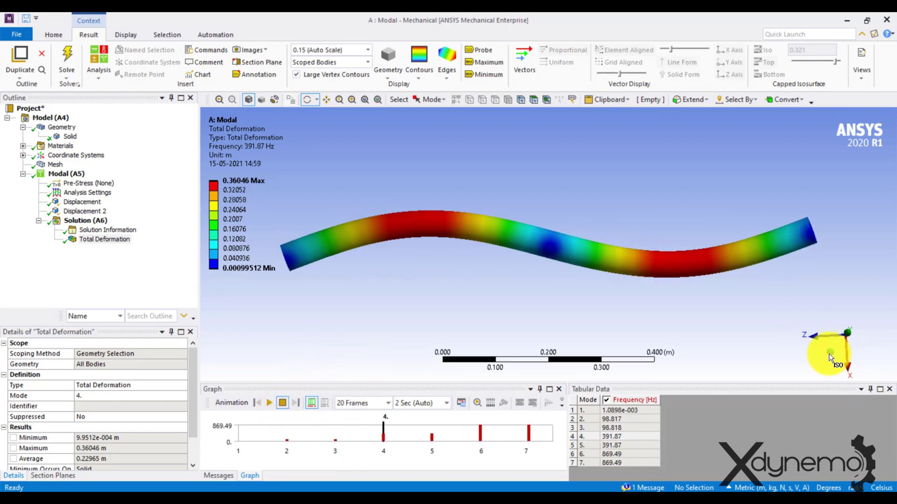
drag(828, 354, 785, 344)
click(871, 350)
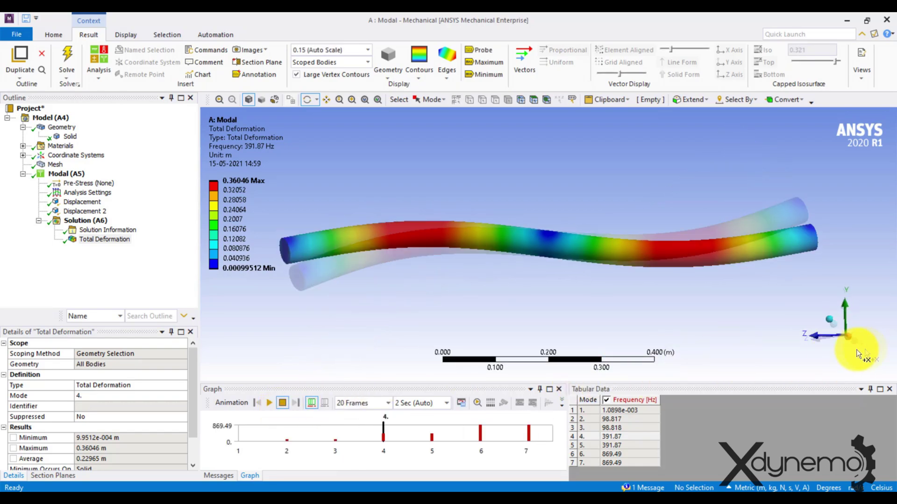
Load the mode 5 total deformation at 391.87 Hz and play then stop its animation.
click(430, 437)
right_click(452, 438)
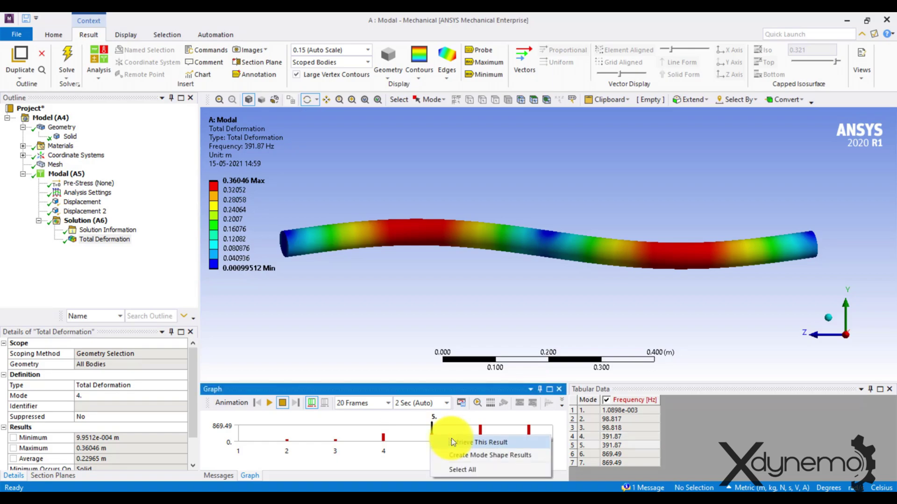
click(452, 439)
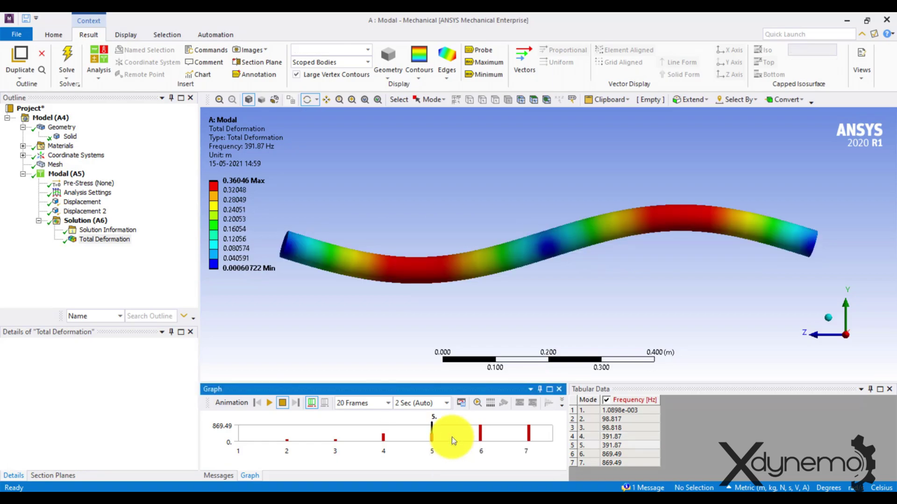
click(271, 404)
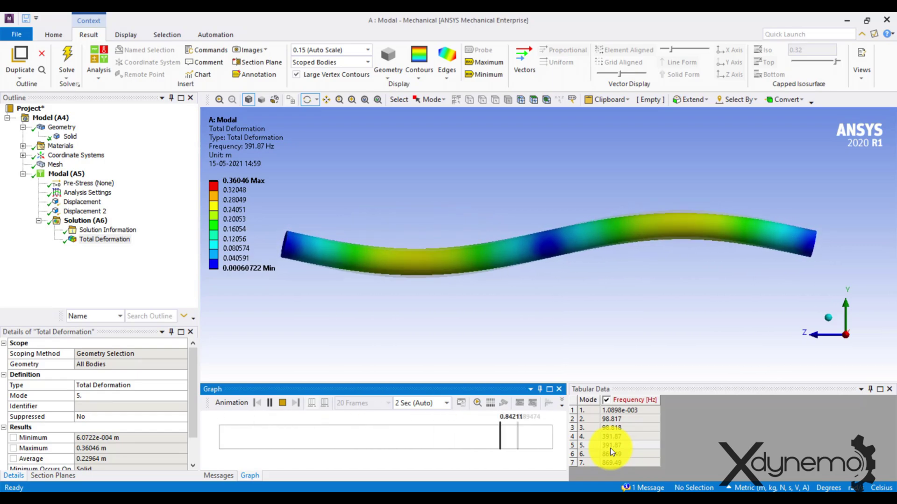
click(283, 403)
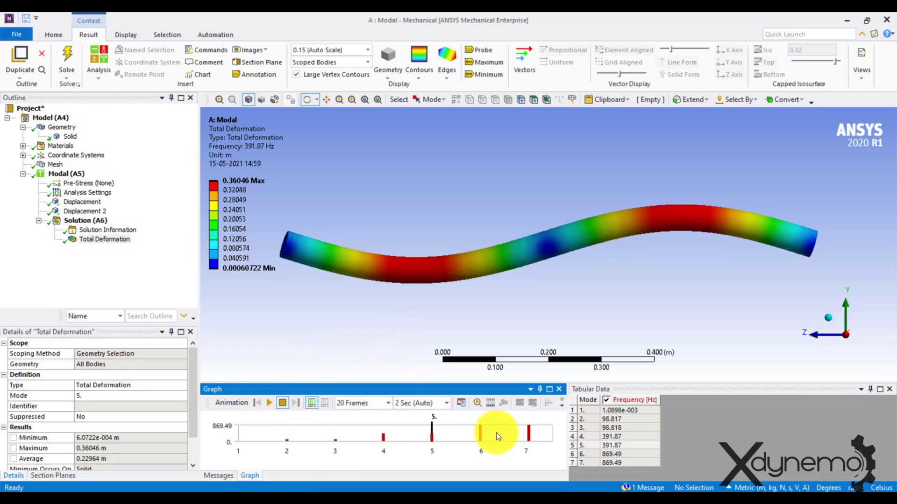
Load and animate the mode 6 total deformation at 869.49 Hz, viewed along Y.
right_click(481, 436)
click(517, 443)
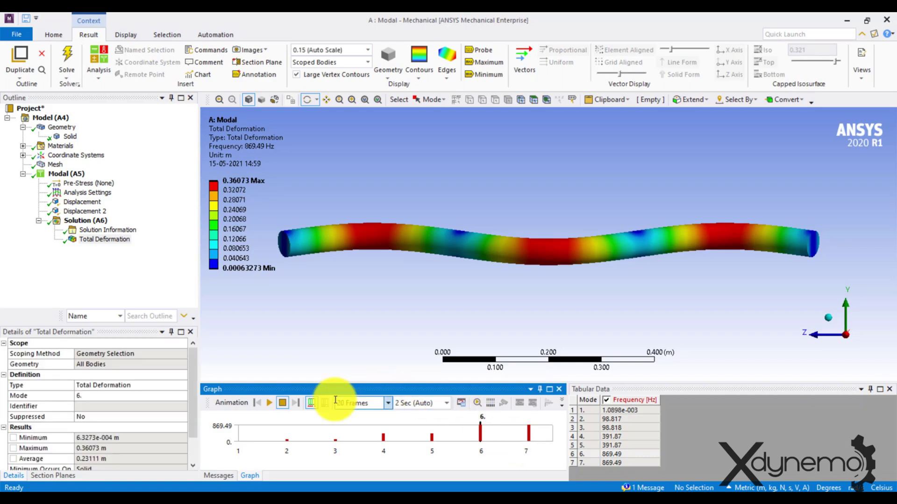
click(270, 403)
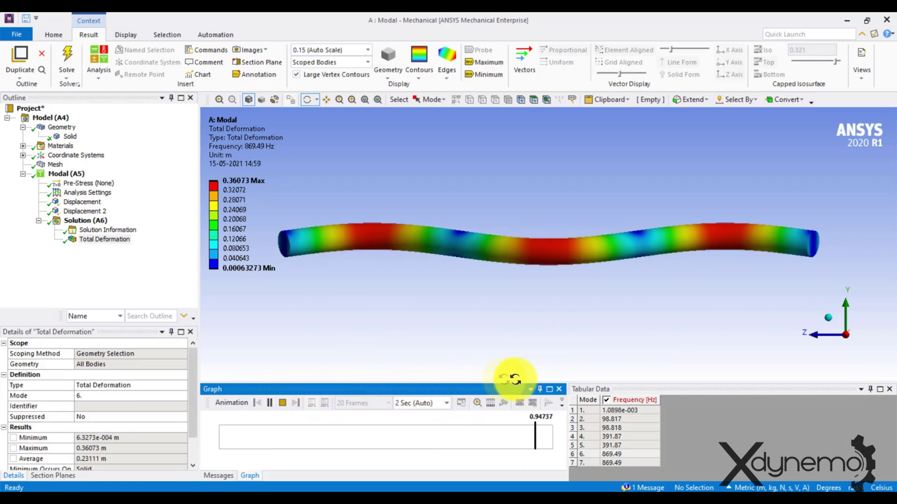
click(844, 303)
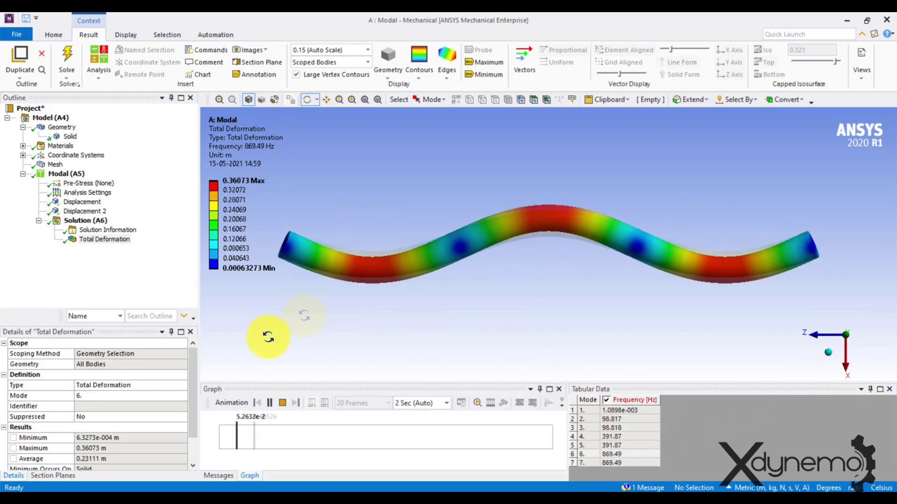
click(283, 403)
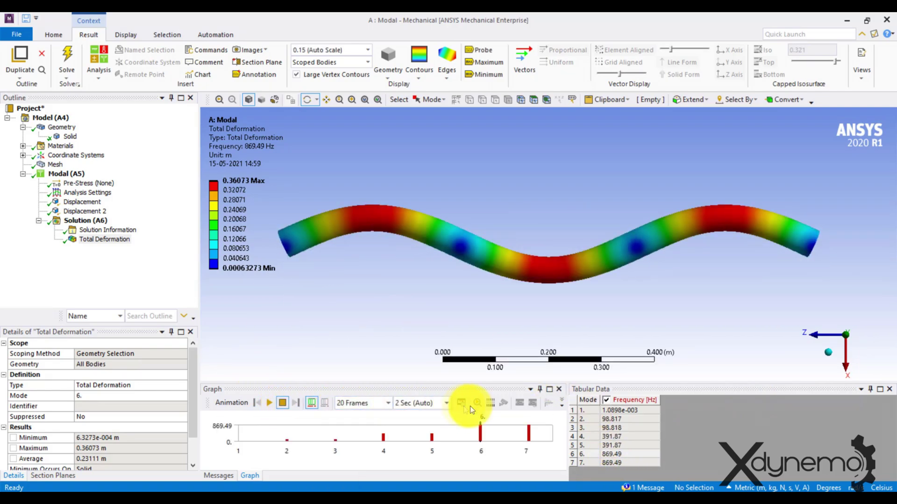
Load the mode 7 total deformation result from the frequency chart.
click(528, 436)
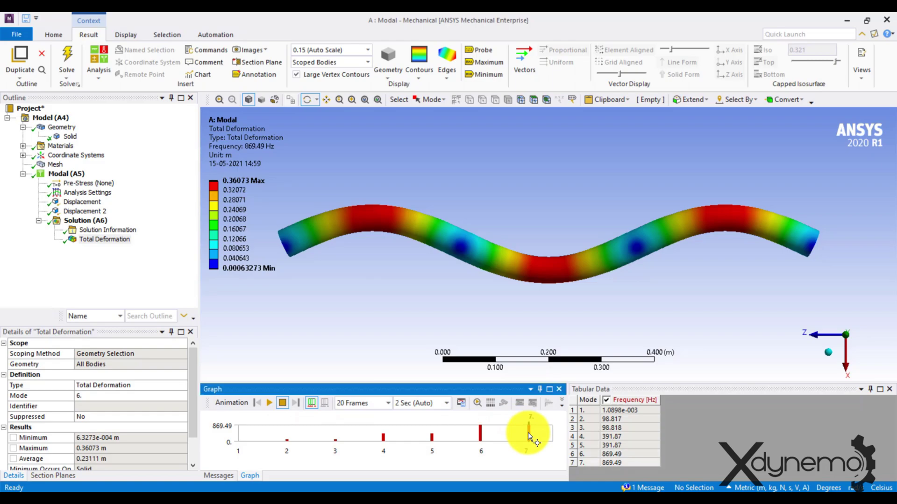
right_click(528, 435)
click(550, 439)
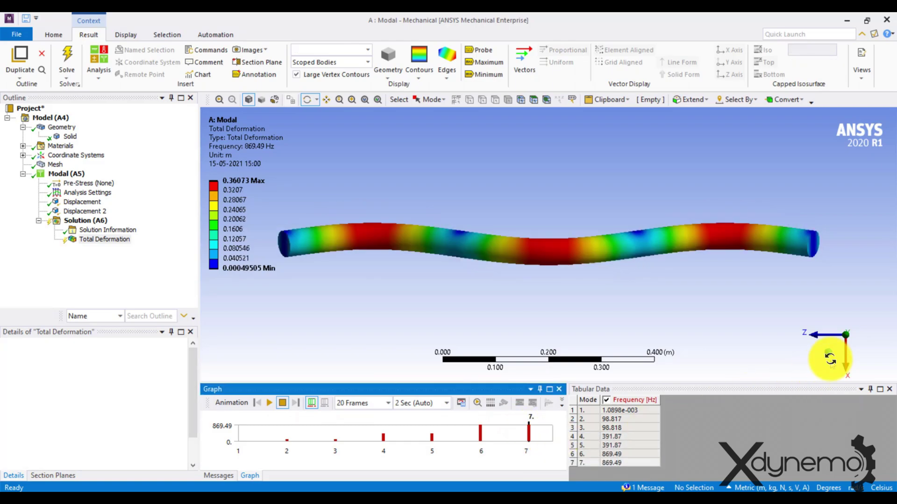